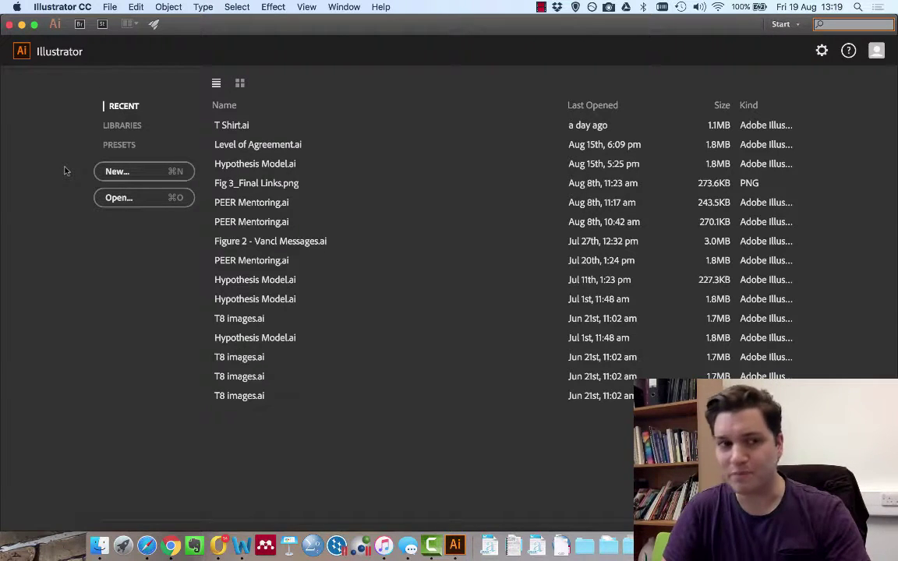
Create a new A4 document named 'Example SEM'.
{"action": "left_click", "coordinate": [141, 170]}
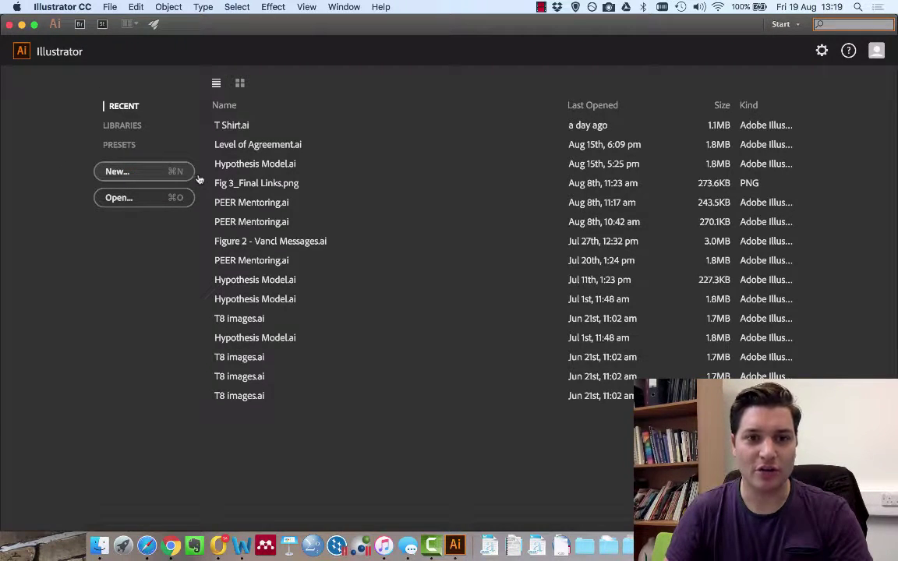
{"action": "left_click_drag", "start_coordinate": [150, 76], "coordinate": [265, 97]}
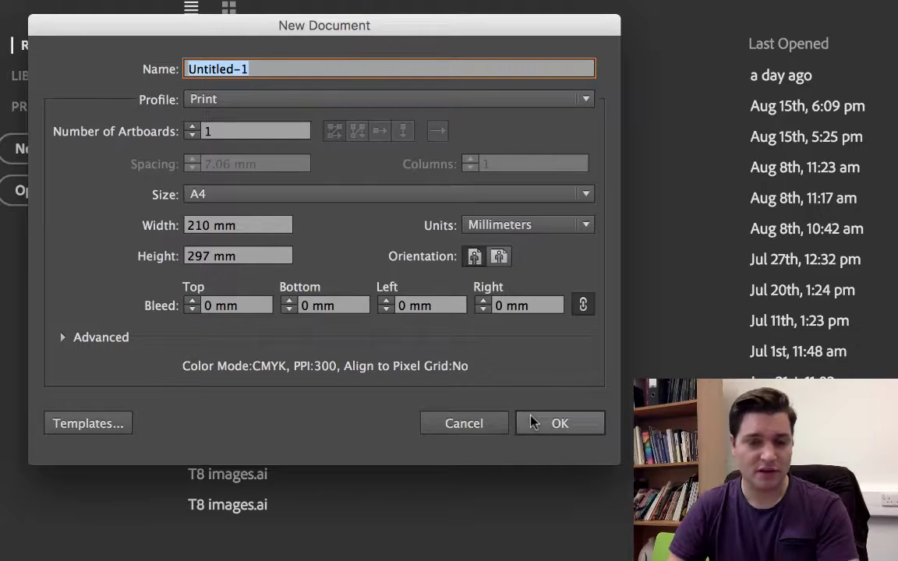
{"action": "type", "text": "Example SEM"}
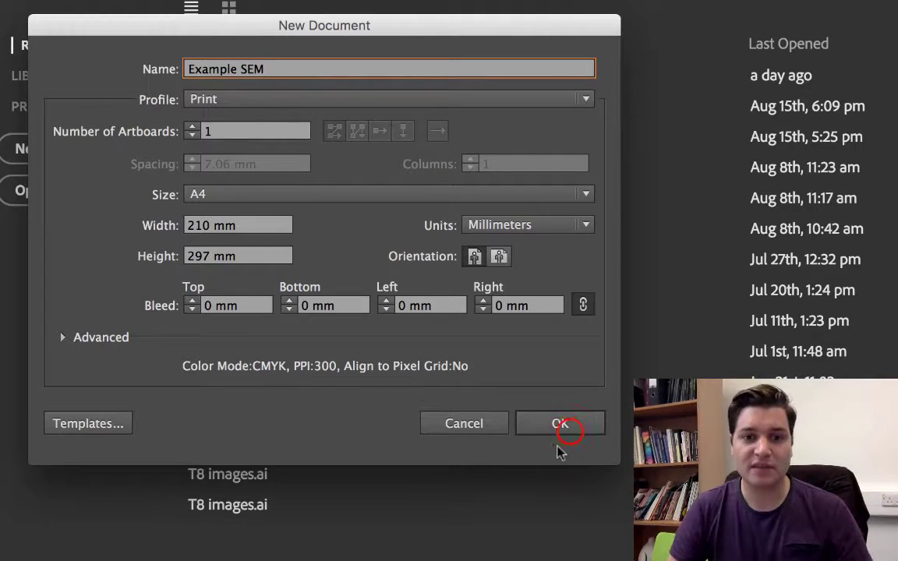
{"action": "left_click", "coordinate": [566, 431]}
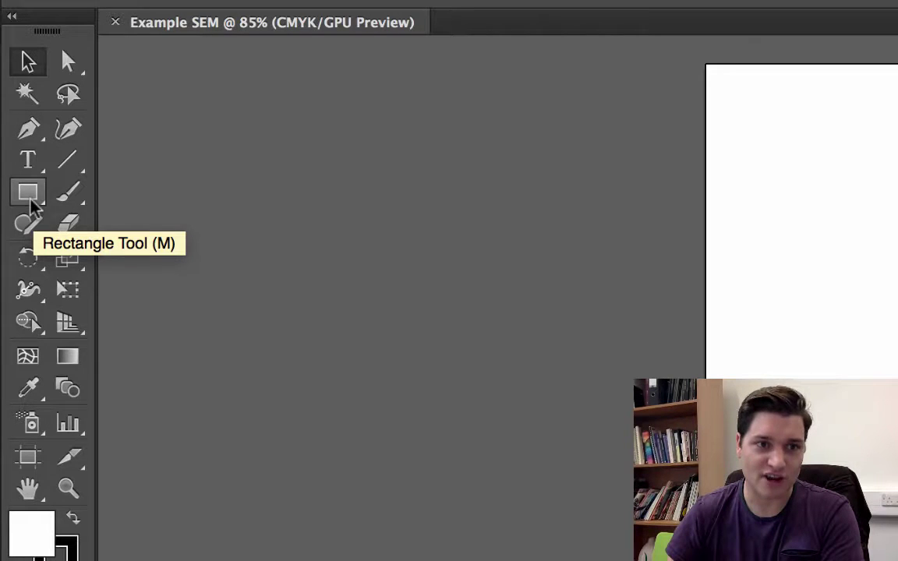
Draw a rectangle near the top-left of the artboard.
{"action": "left_click", "coordinate": [31, 201]}
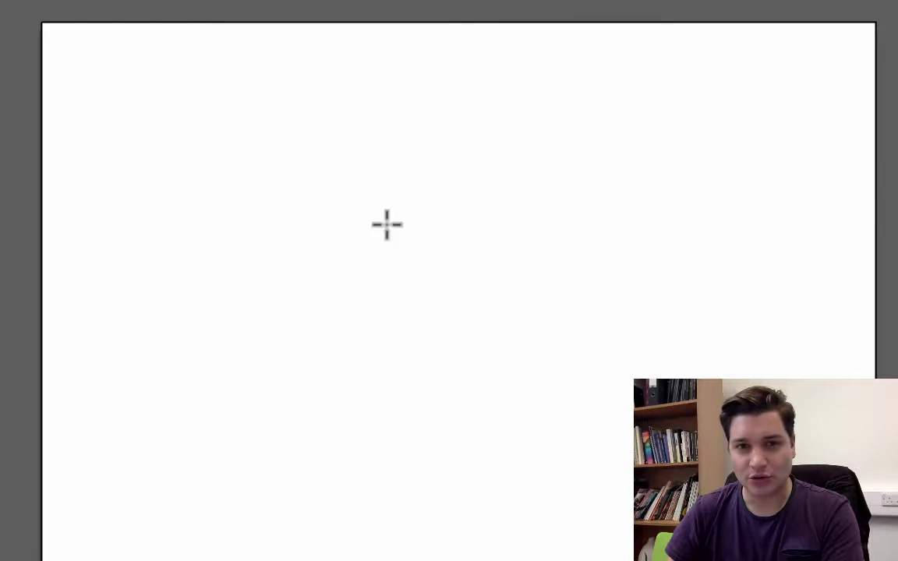
{"action": "left_click", "coordinate": [115, 141]}
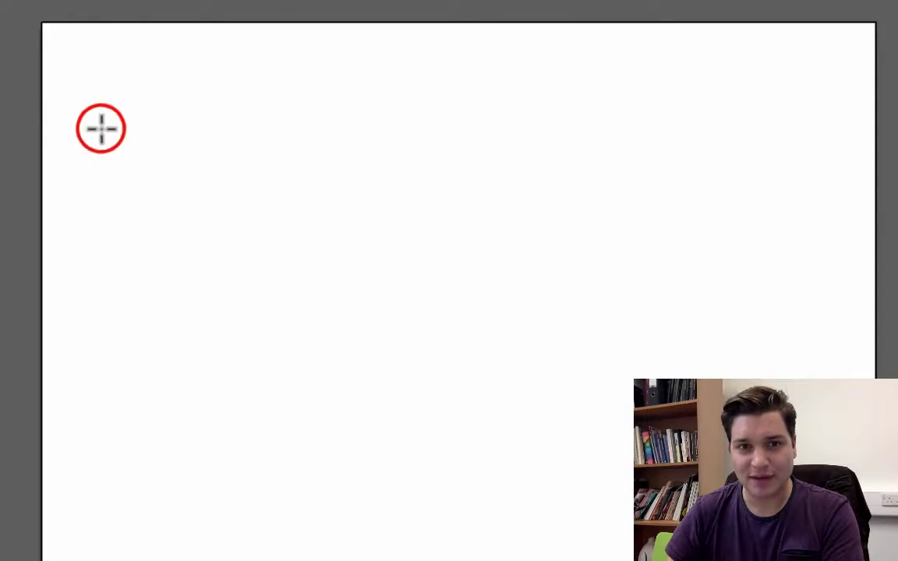
{"action": "left_click_drag", "start_coordinate": [115, 140], "coordinate": [314, 239]}
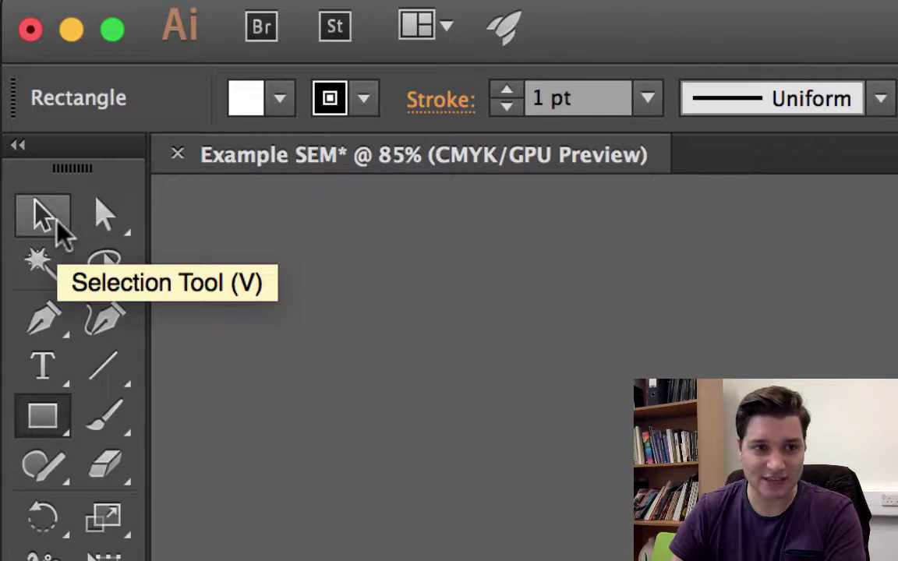
{"action": "left_click", "coordinate": [45, 216]}
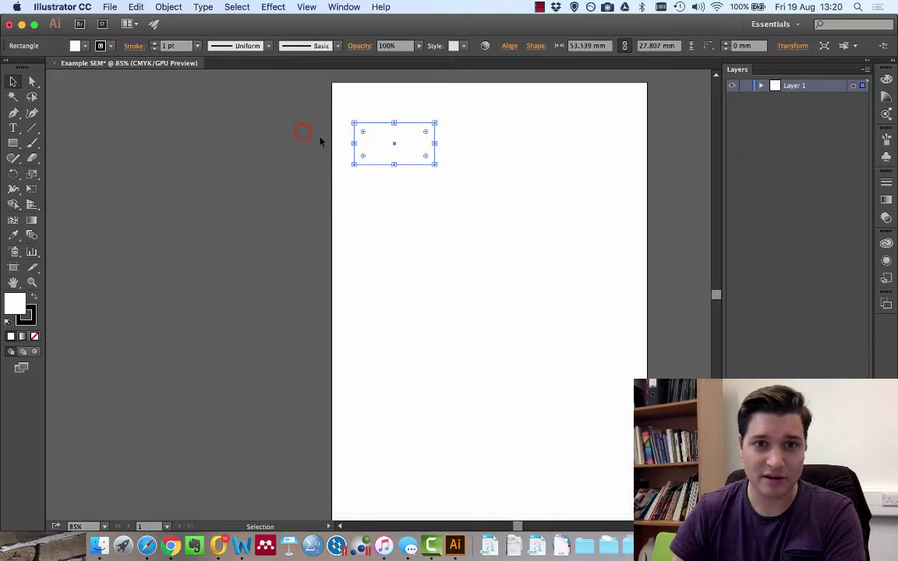
{"action": "left_click", "coordinate": [302, 132]}
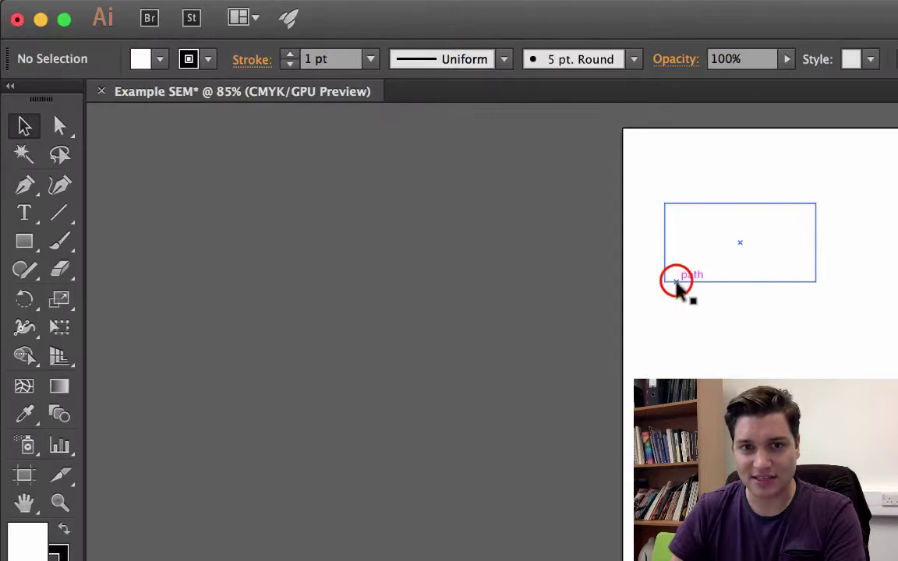
Give the rectangle a 4 pt black stroke.
{"action": "left_click", "coordinate": [361, 165]}
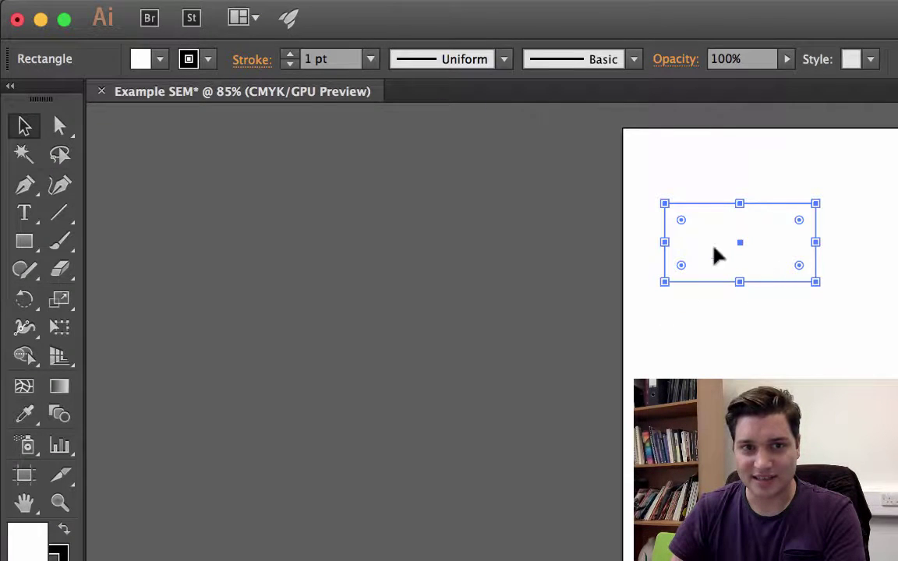
{"action": "left_click", "coordinate": [287, 54]}
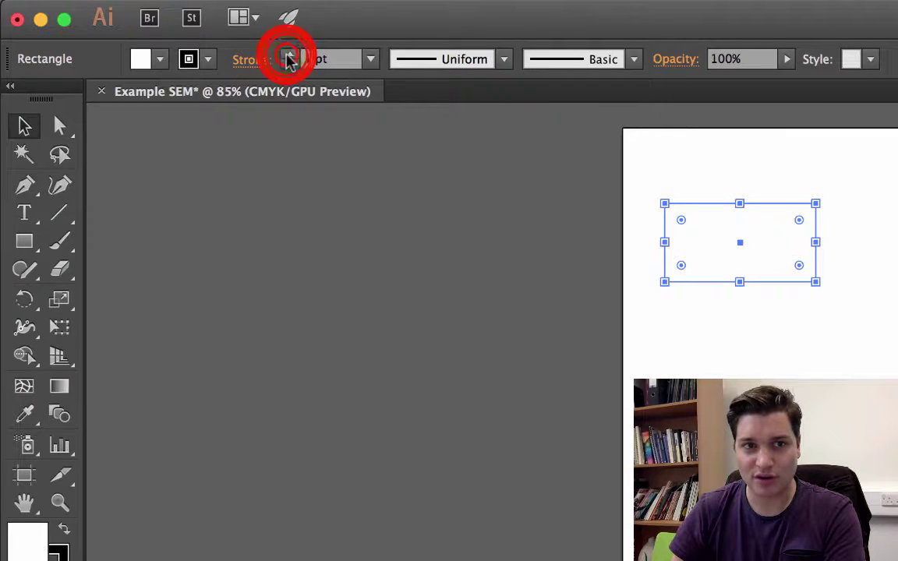
{"action": "left_click", "coordinate": [287, 55]}
{"action": "left_click", "coordinate": [288, 55]}
{"action": "left_click", "coordinate": [287, 55]}
{"action": "left_click", "coordinate": [287, 54]}
{"action": "left_click", "coordinate": [291, 66]}
{"action": "left_click", "coordinate": [291, 67]}
{"action": "left_click", "coordinate": [208, 60]}
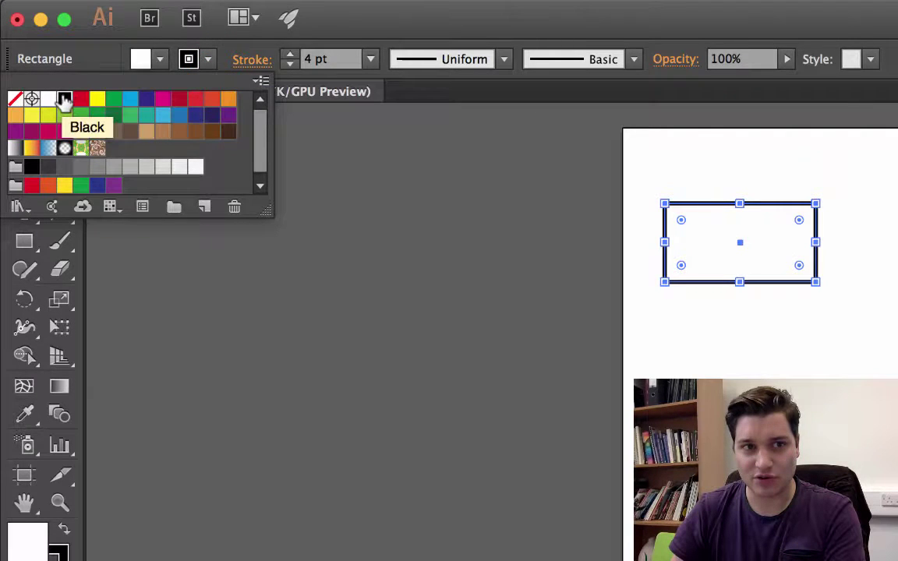
{"action": "left_click", "coordinate": [189, 60]}
{"action": "left_click", "coordinate": [802, 352]}
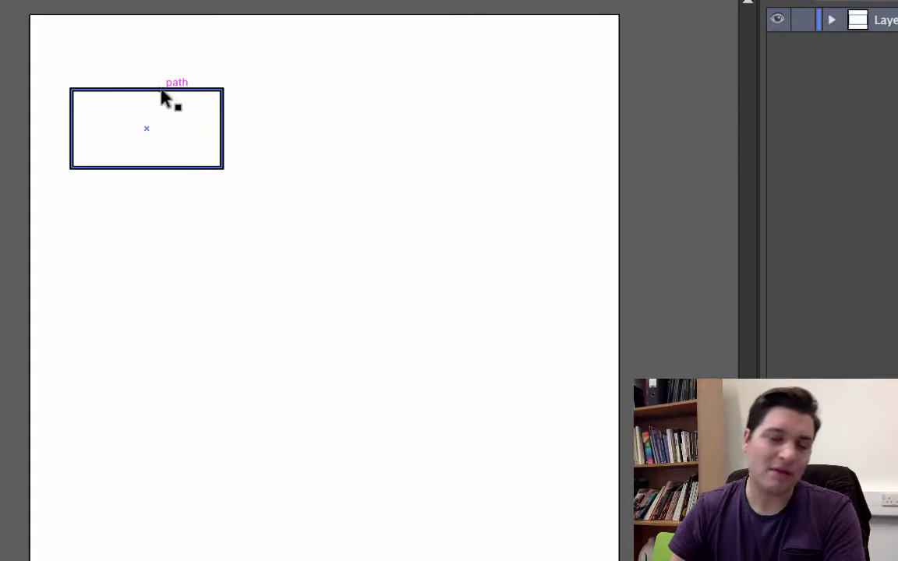
Duplicate the rectangle directly below the original, about 78 mm down.
{"action": "left_click", "coordinate": [226, 117]}
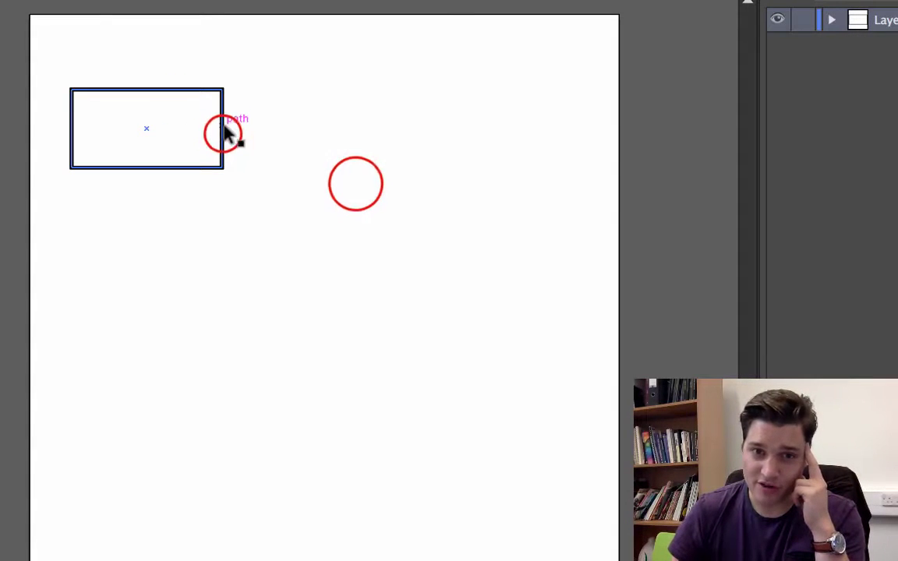
{"action": "left_click", "coordinate": [223, 133]}
{"action": "left_click", "coordinate": [355, 184]}
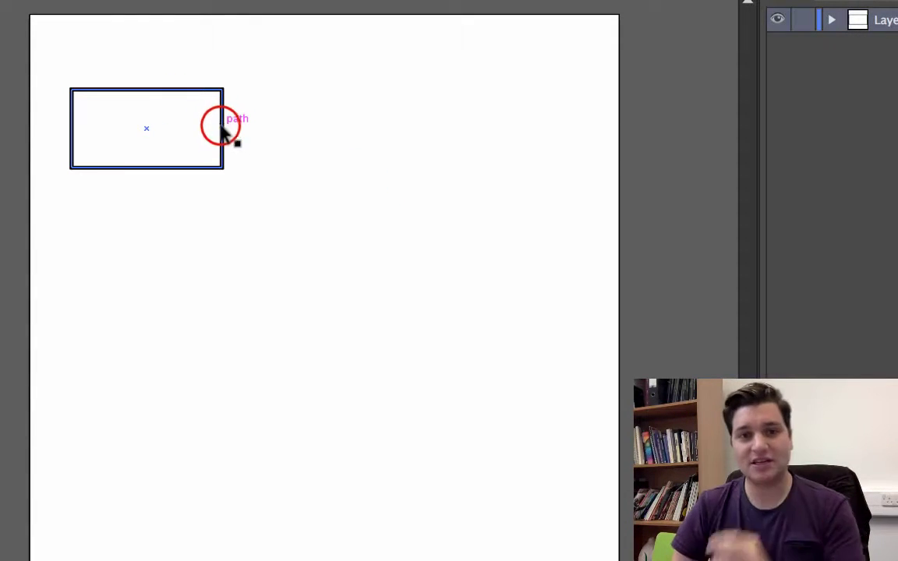
{"action": "left_click", "coordinate": [224, 132]}
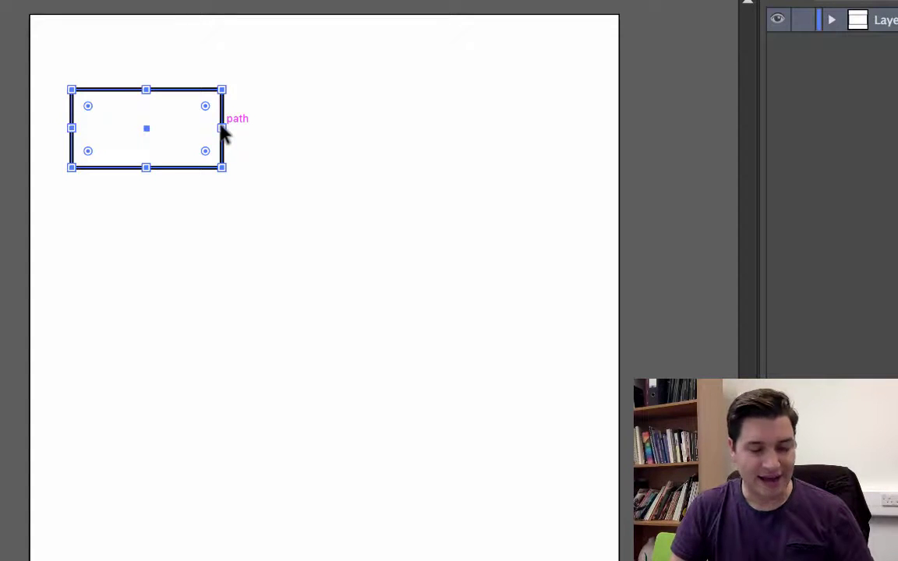
{"action": "left_click", "coordinate": [225, 144]}
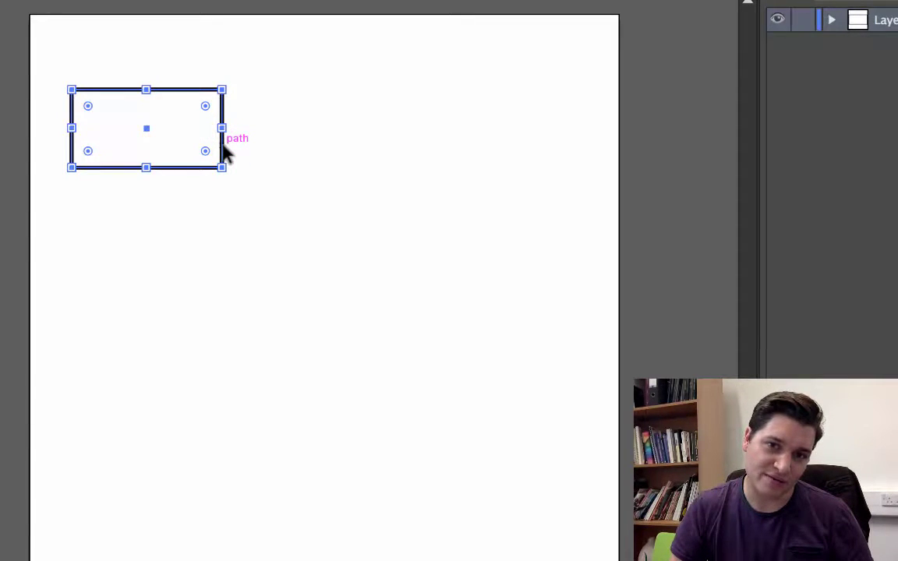
{"action": "left_click_drag", "start_coordinate": [222, 151], "coordinate": [223, 282]}
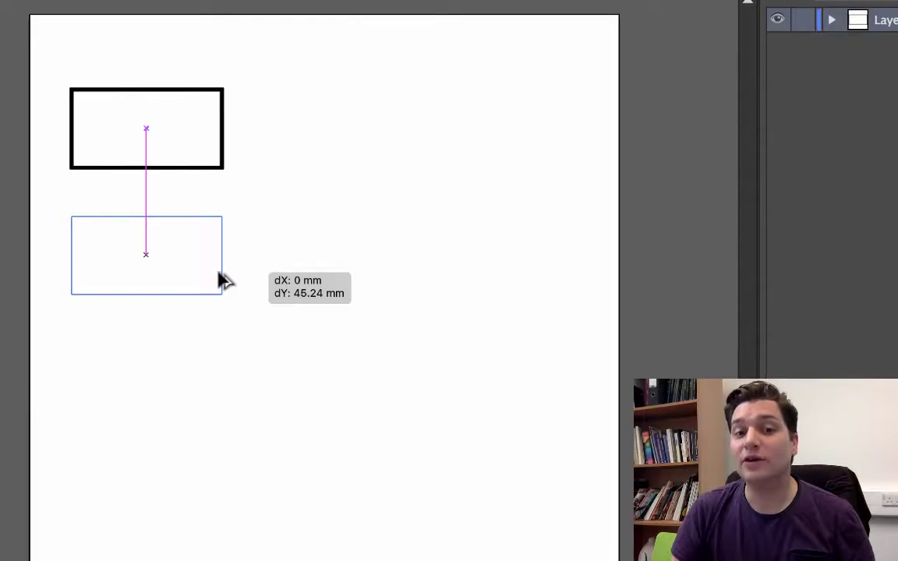
{"action": "left_click_drag", "start_coordinate": [223, 281], "coordinate": [223, 309]}
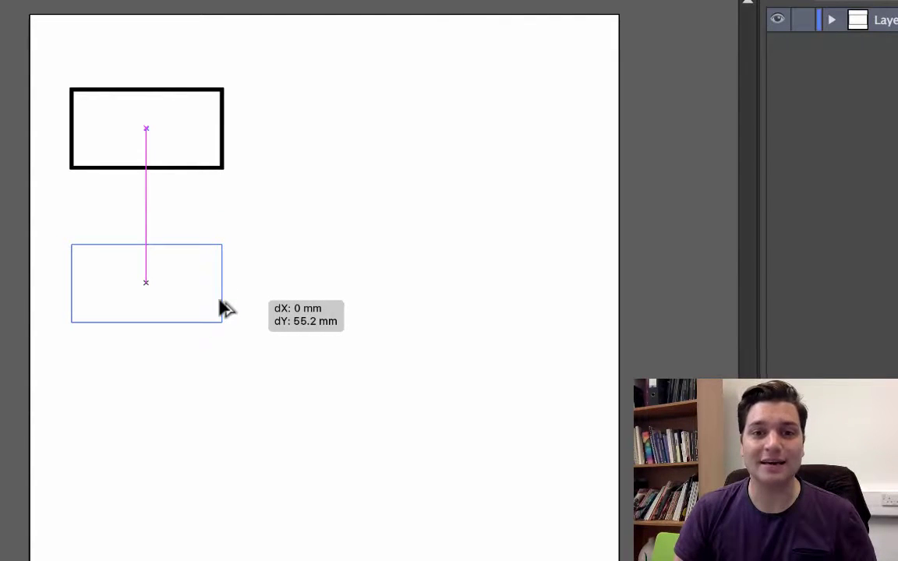
{"action": "left_click_drag", "start_coordinate": [223, 308], "coordinate": [223, 375]}
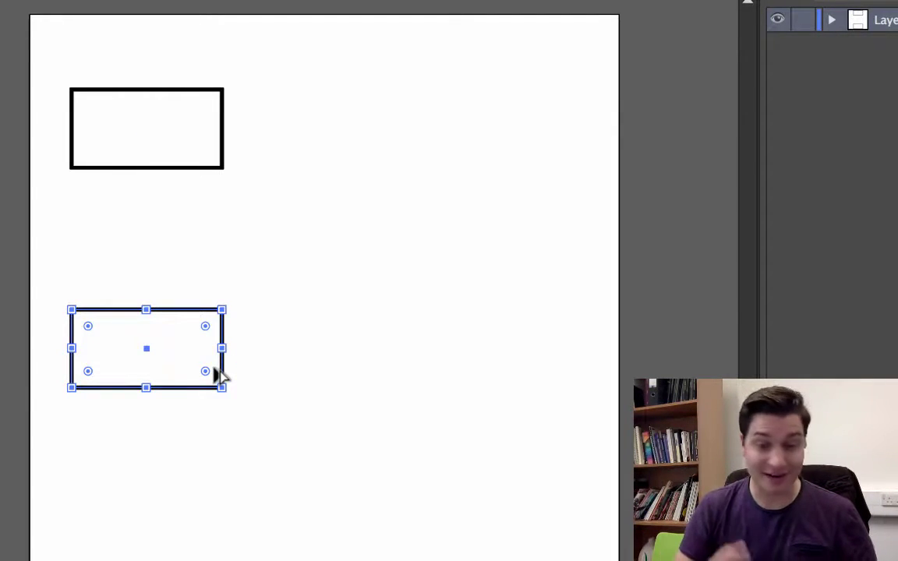
{"action": "left_click", "coordinate": [275, 244]}
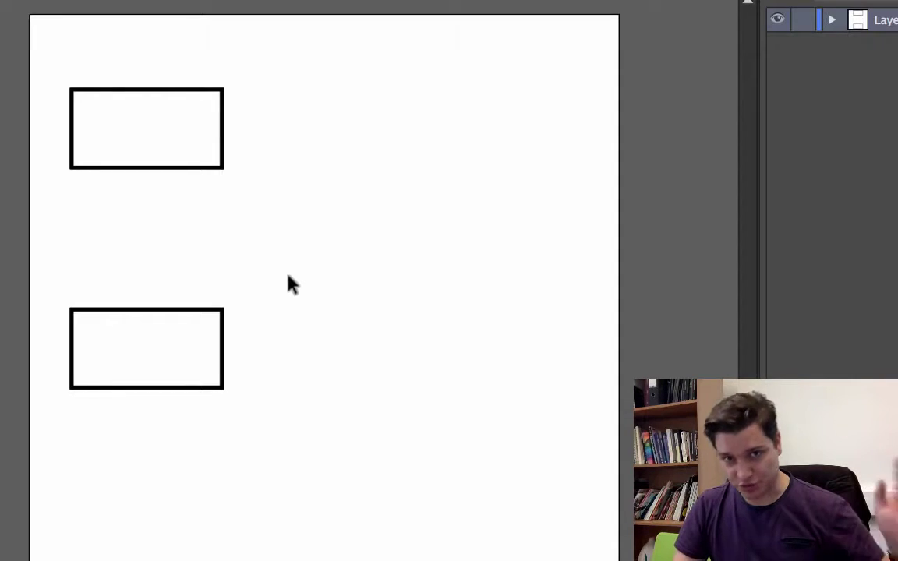
Place a third copy of the box at the page's top right.
{"action": "left_click", "coordinate": [182, 311]}
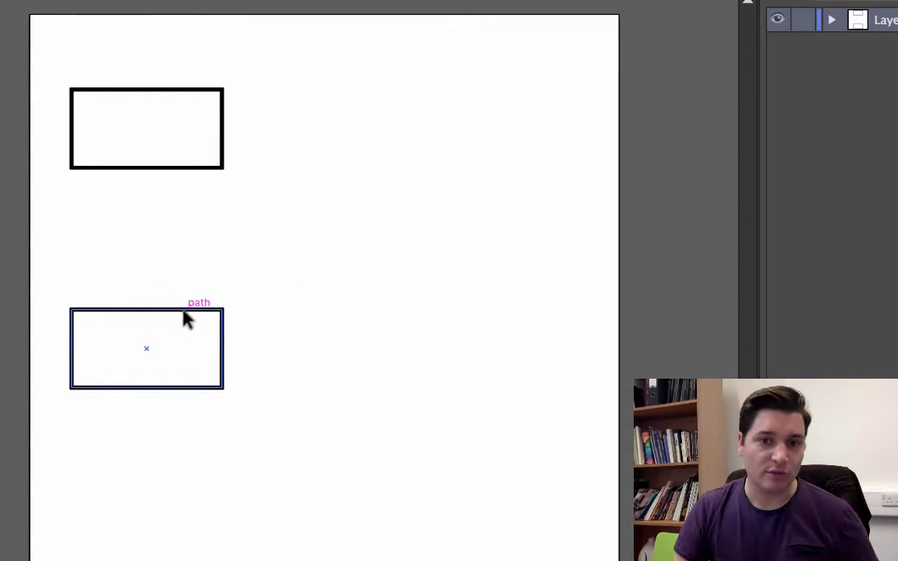
{"action": "left_click", "coordinate": [177, 311]}
{"action": "left_click_drag", "start_coordinate": [178, 312], "coordinate": [536, 96]}
{"action": "left_click", "coordinate": [492, 279]}
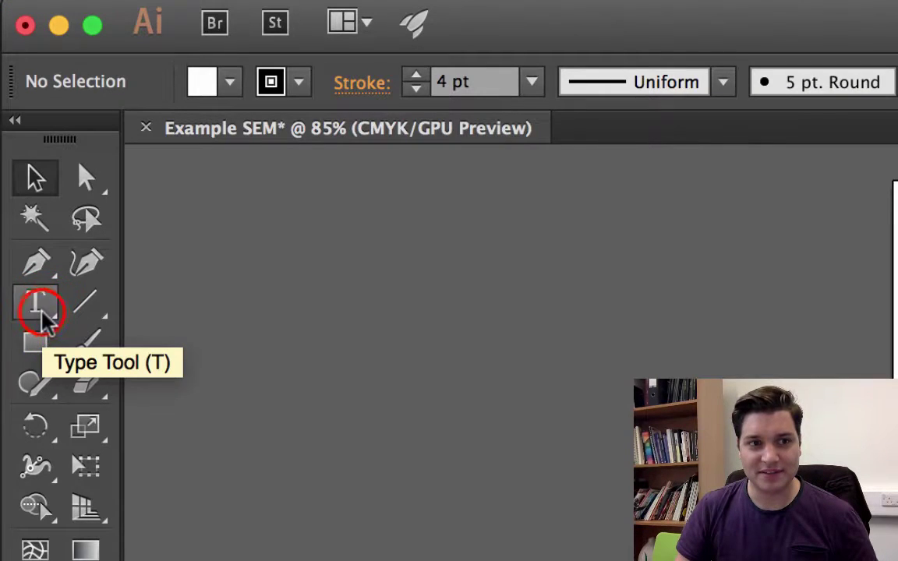
Add a 'Factor 1' text label on the page between the boxes.
{"action": "key", "text": "t"}
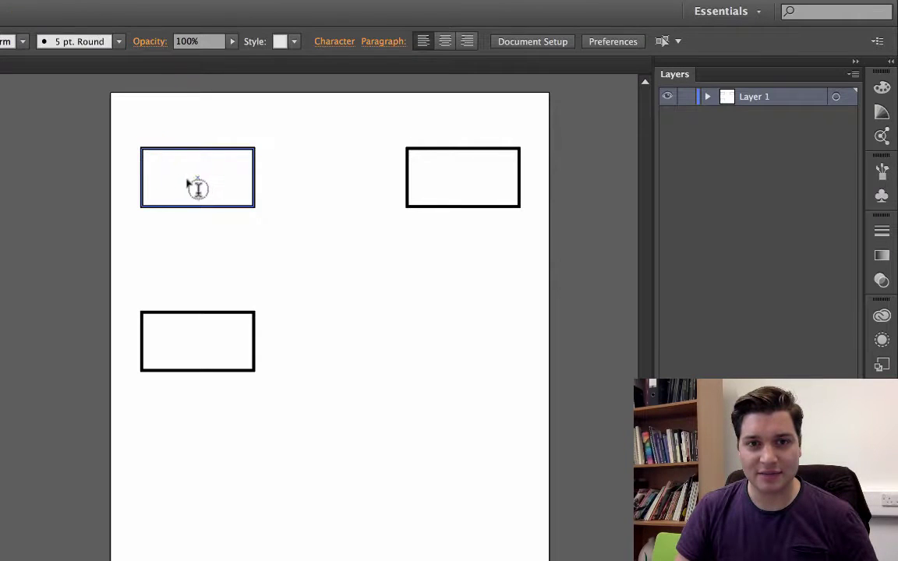
{"action": "left_click", "coordinate": [197, 179]}
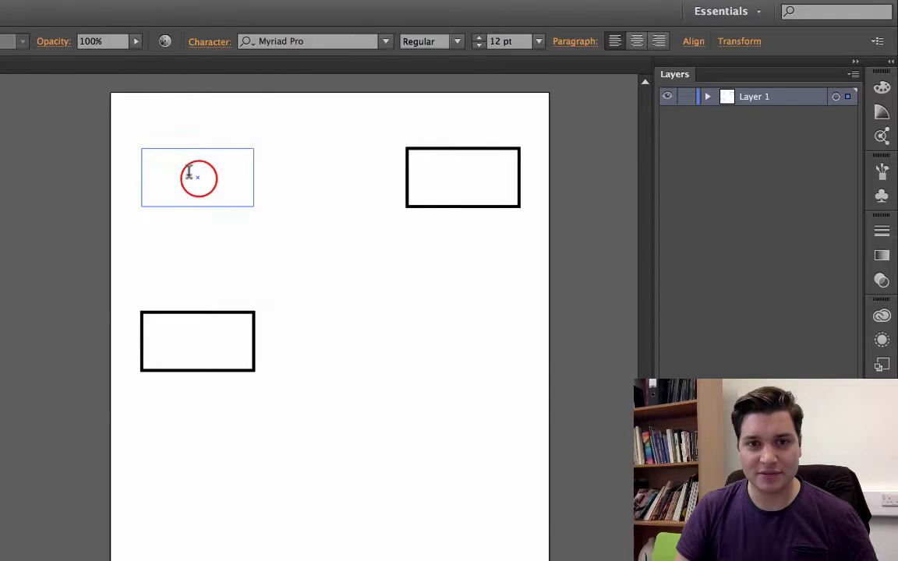
{"action": "key", "text": "Escape"}
{"action": "left_click", "coordinate": [28, 200]}
{"action": "key", "text": "ctrl+z"}
{"action": "left_click", "coordinate": [318, 261]}
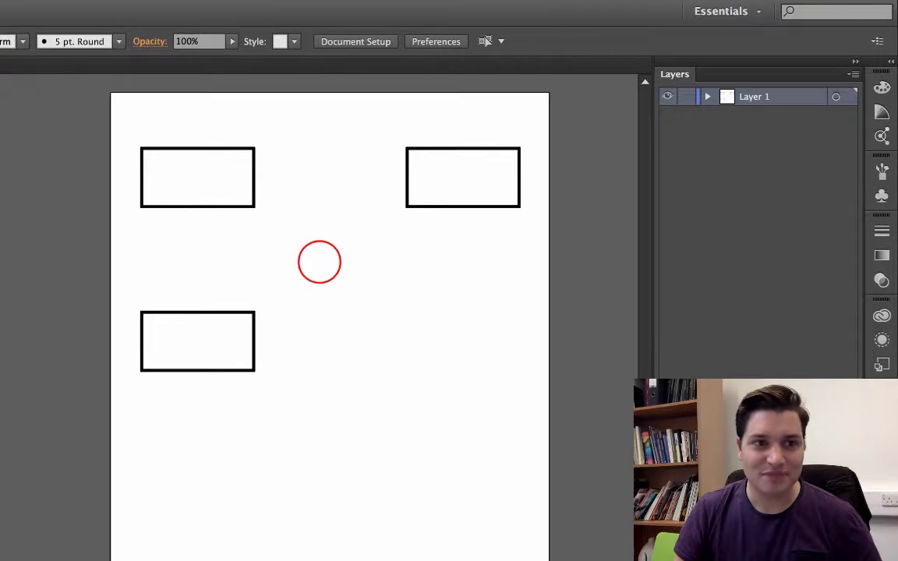
{"action": "key", "text": "t"}
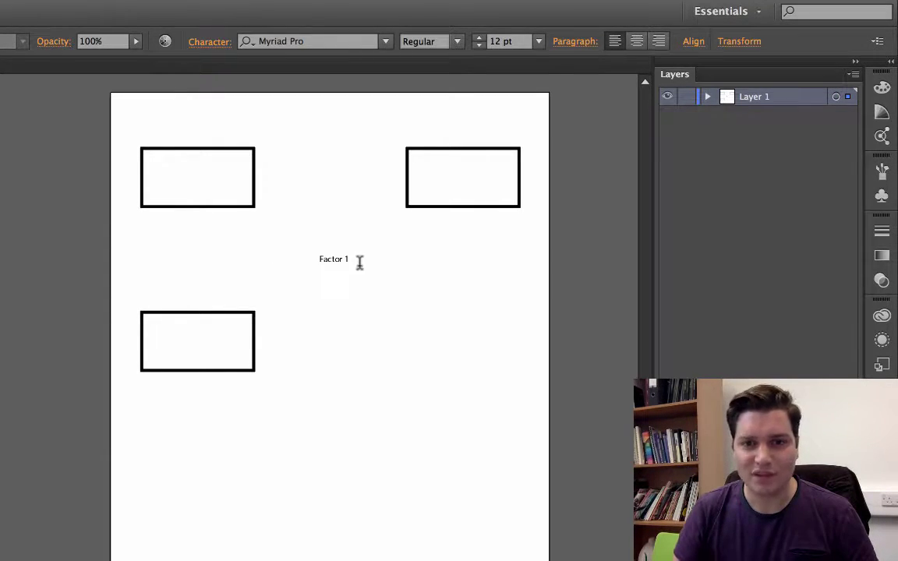
{"action": "left_click", "coordinate": [363, 261]}
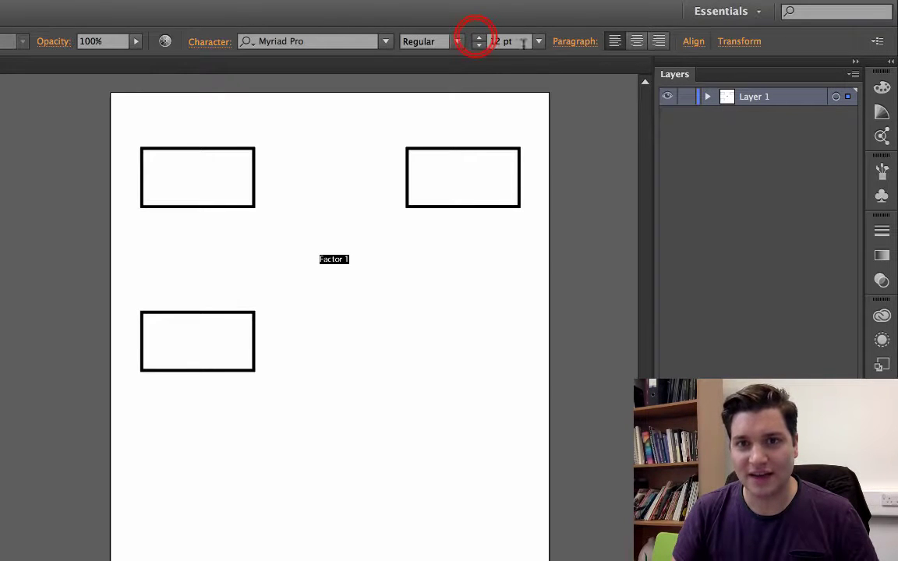
Set the Factor 1 label to Helvetica Neue 30 pt and move it into the top-left box.
{"action": "left_click_drag", "start_coordinate": [477, 38], "coordinate": [476, 37]}
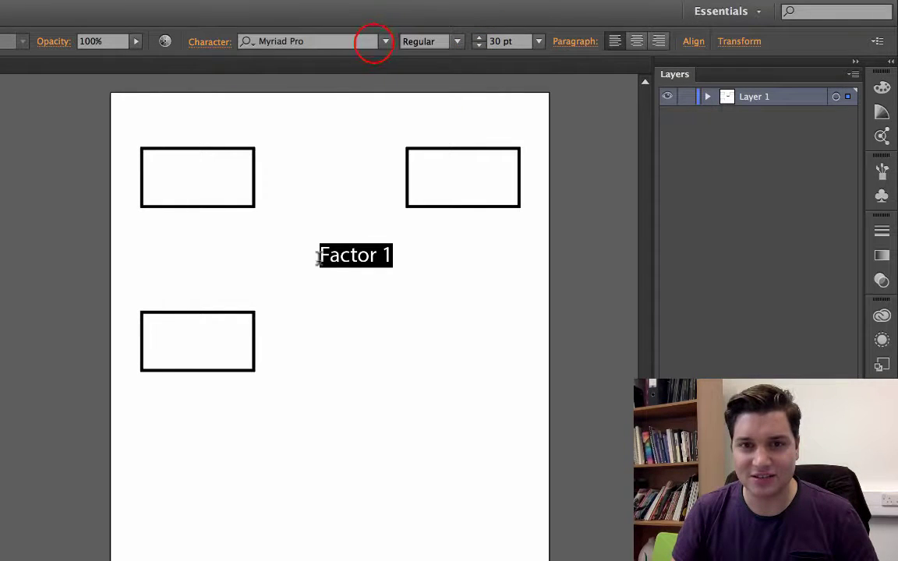
{"action": "left_click", "coordinate": [385, 42]}
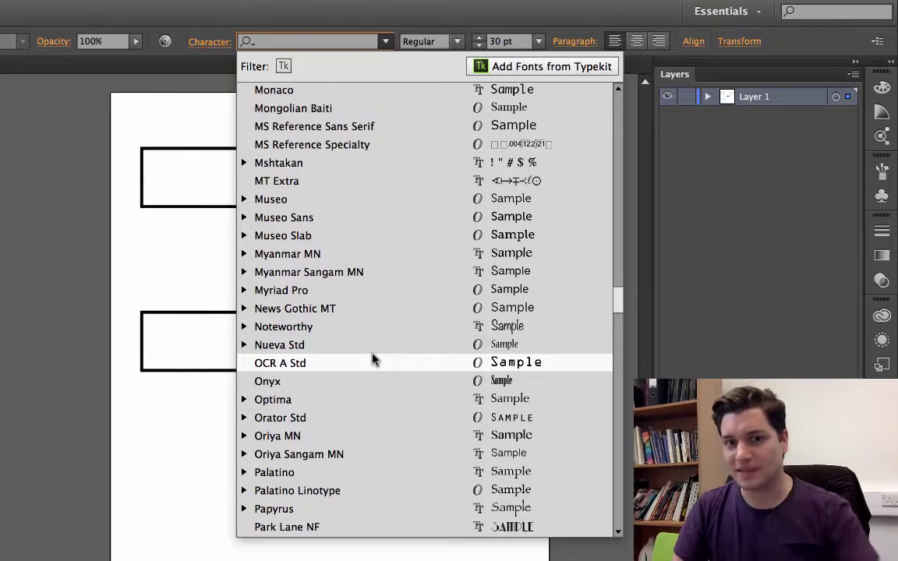
{"action": "type", "text": "h"}
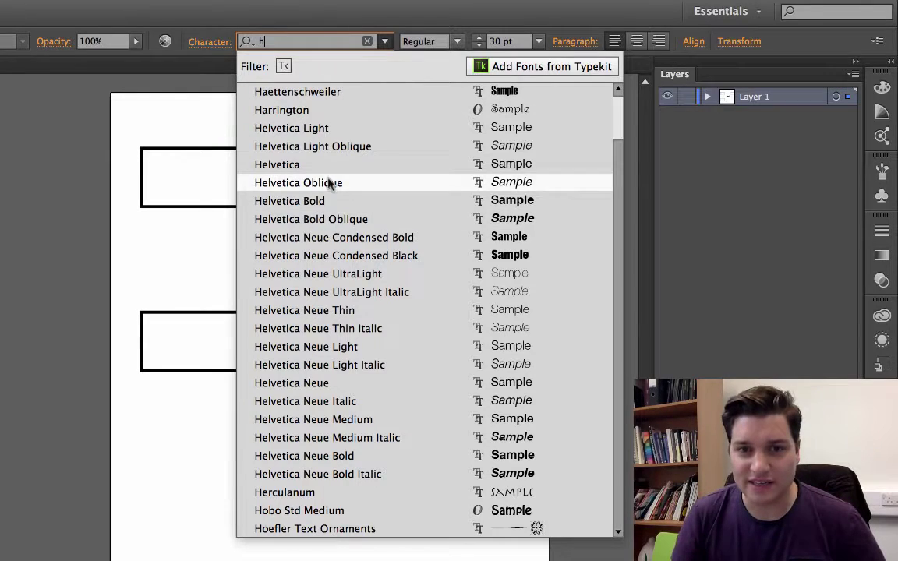
{"action": "left_click", "coordinate": [376, 383]}
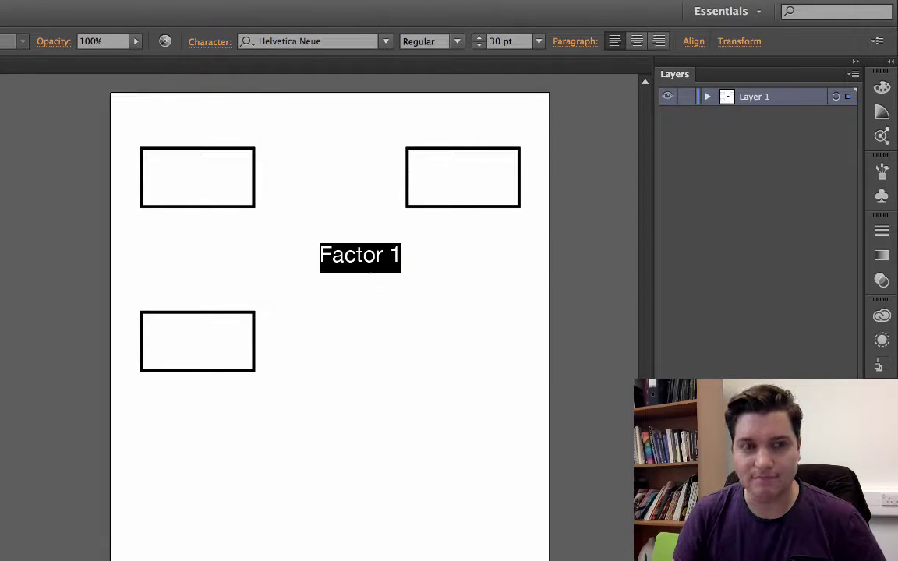
{"action": "left_click", "coordinate": [291, 321]}
{"action": "left_click", "coordinate": [357, 265]}
{"action": "left_click_drag", "start_coordinate": [356, 265], "coordinate": [196, 191]}
Copy the Factor 1 label into the other two rectangles.
{"action": "left_click", "coordinate": [296, 267]}
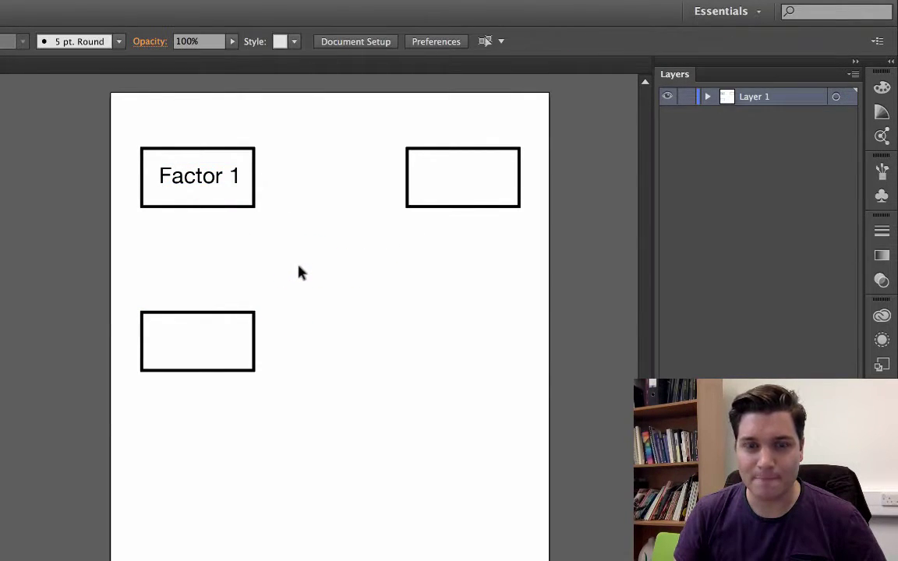
{"action": "left_click", "coordinate": [215, 182]}
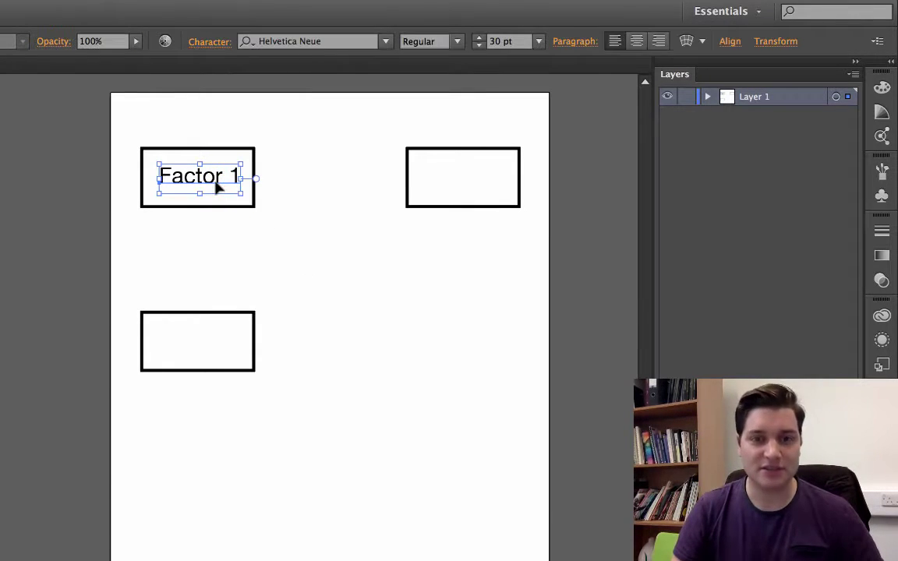
{"action": "left_click_drag", "start_coordinate": [218, 187], "coordinate": [225, 347]}
{"action": "left_click", "coordinate": [339, 340]}
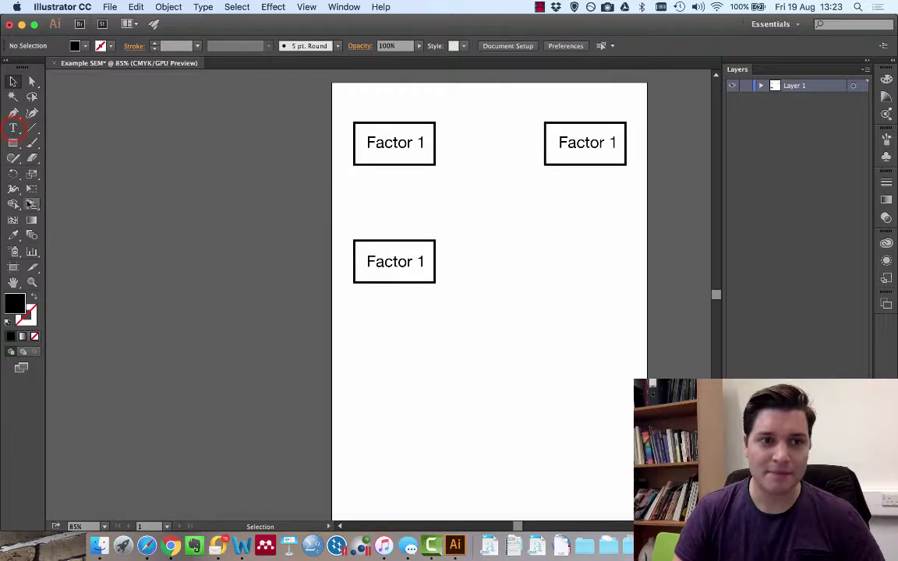
Change the copies to read 'Factor 2' bottom-left and 'Factor 3' top-right.
{"action": "left_click", "coordinate": [13, 128]}
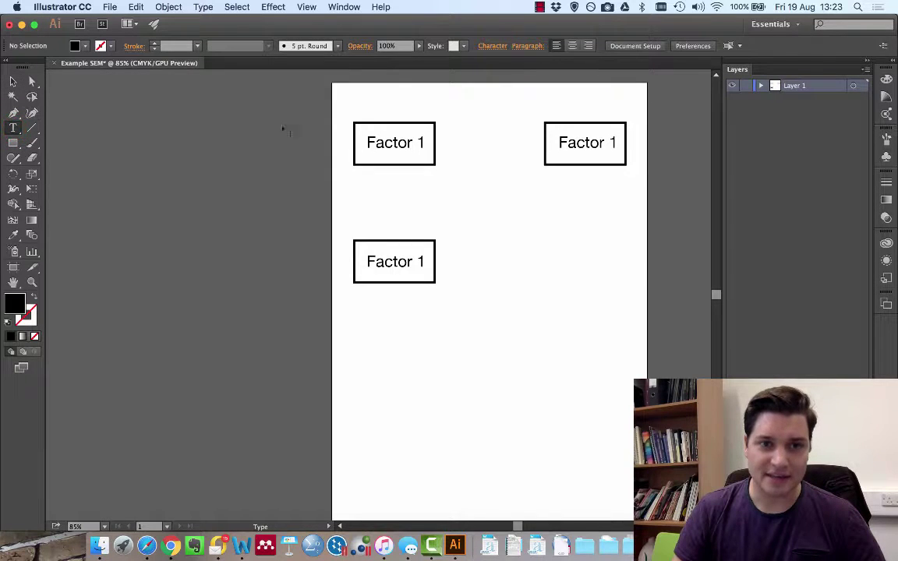
{"action": "left_click", "coordinate": [418, 260]}
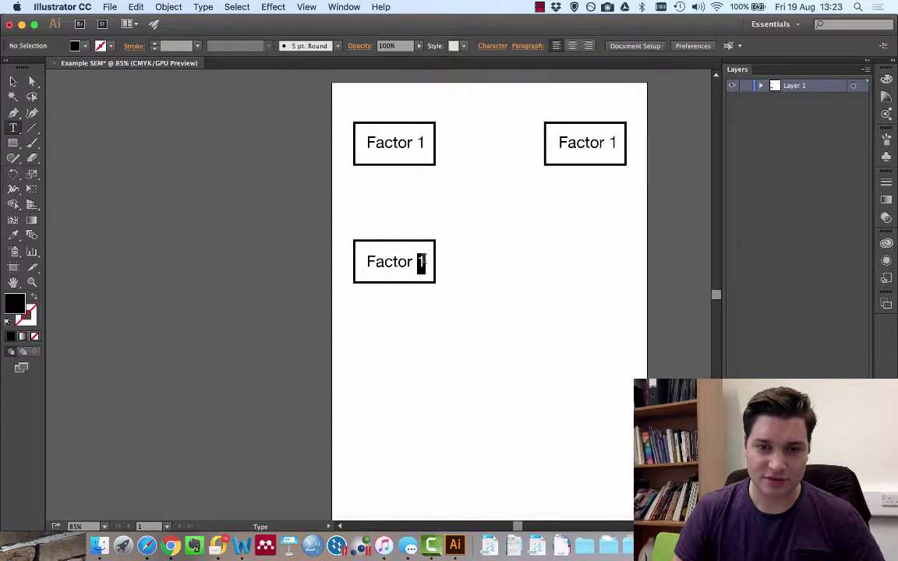
{"action": "type", "text": "2"}
{"action": "double_click", "coordinate": [612, 143]}
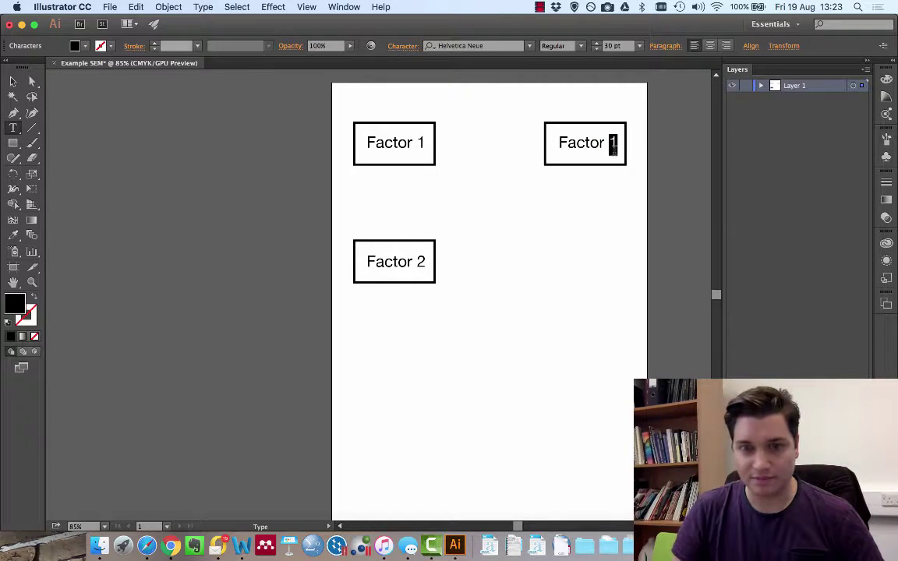
{"action": "type", "text": "3"}
{"action": "key", "text": "Escape"}
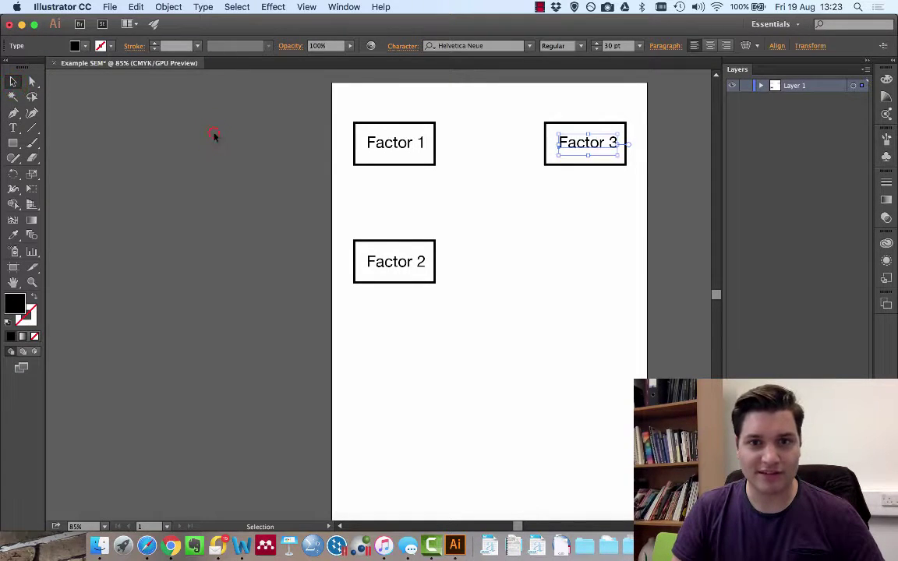
{"action": "left_click", "coordinate": [214, 137]}
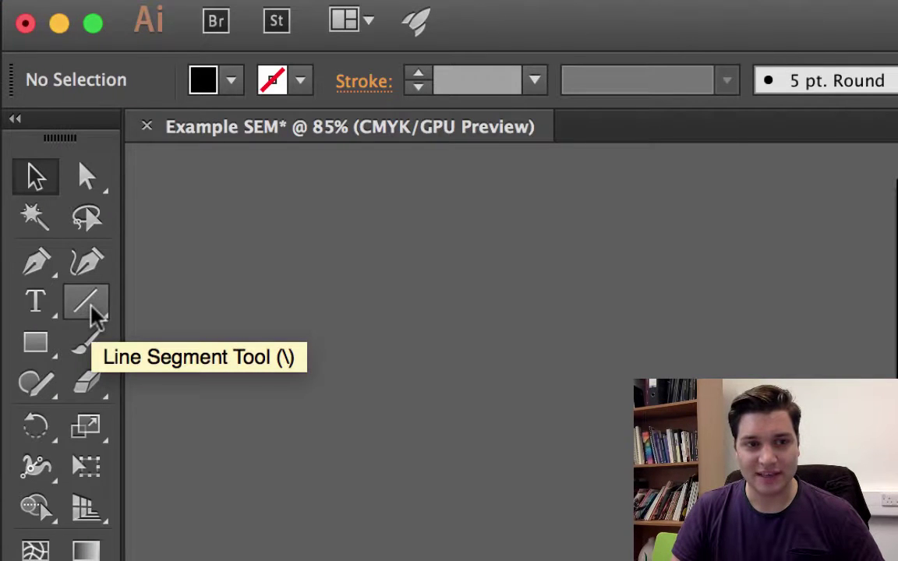
Draw a 2 pt black horizontal line from Factor 1's right edge to Factor 3's left edge.
{"action": "left_click", "coordinate": [92, 313]}
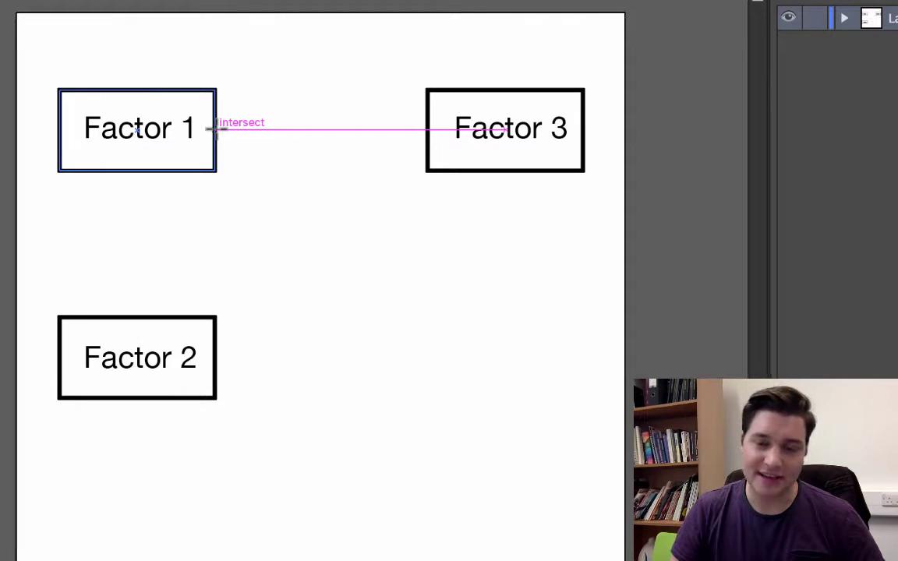
{"action": "left_click_drag", "start_coordinate": [217, 129], "coordinate": [424, 130]}
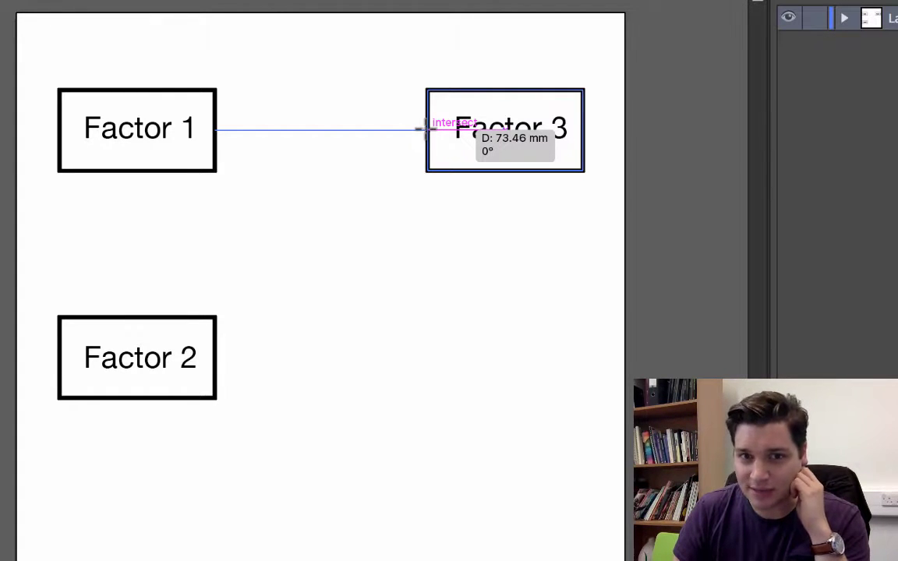
{"action": "left_click_drag", "start_coordinate": [425, 130], "coordinate": [427, 130]}
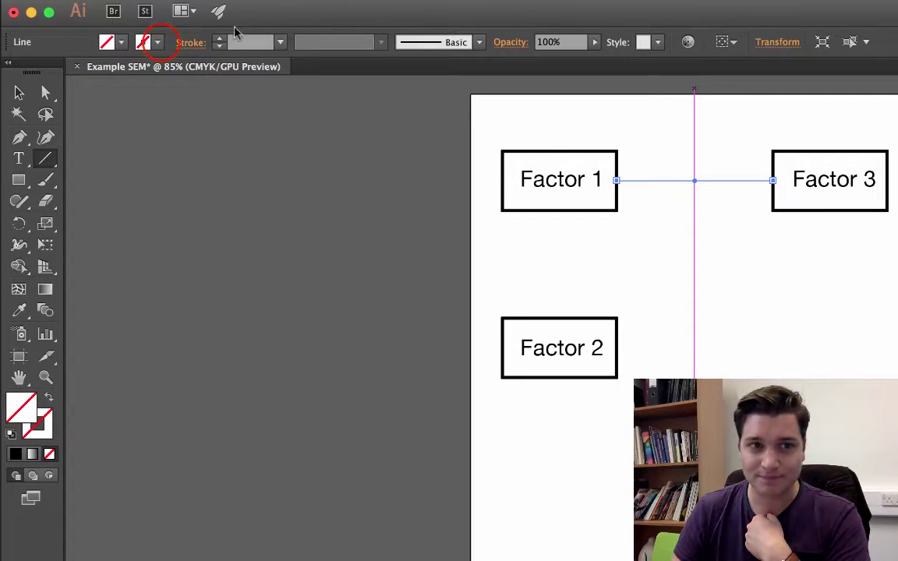
{"action": "left_click", "coordinate": [159, 43]}
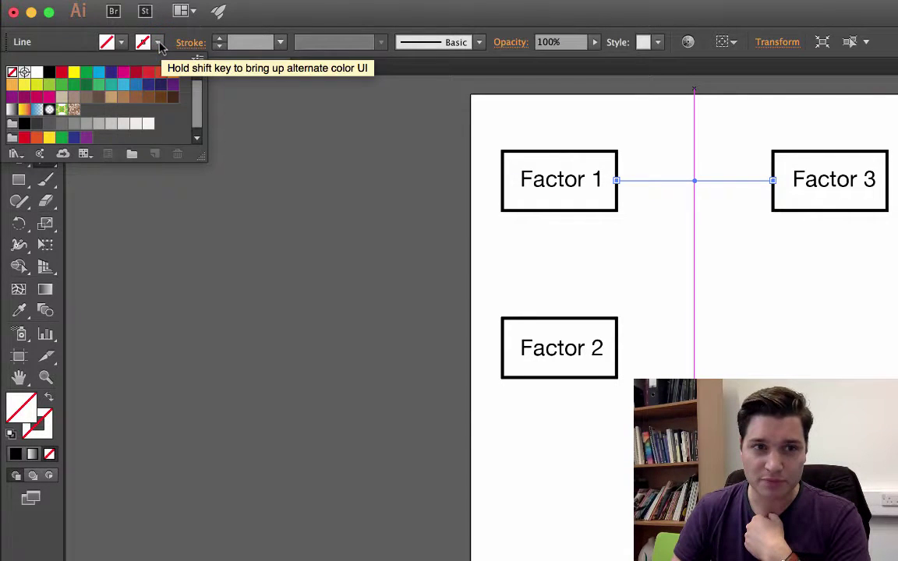
{"action": "left_click", "coordinate": [49, 72]}
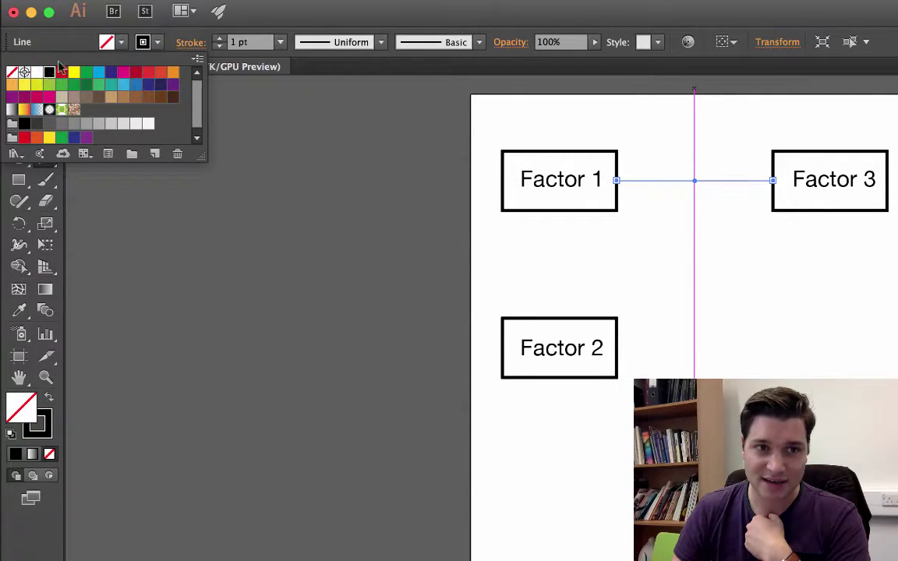
{"action": "left_click", "coordinate": [219, 38]}
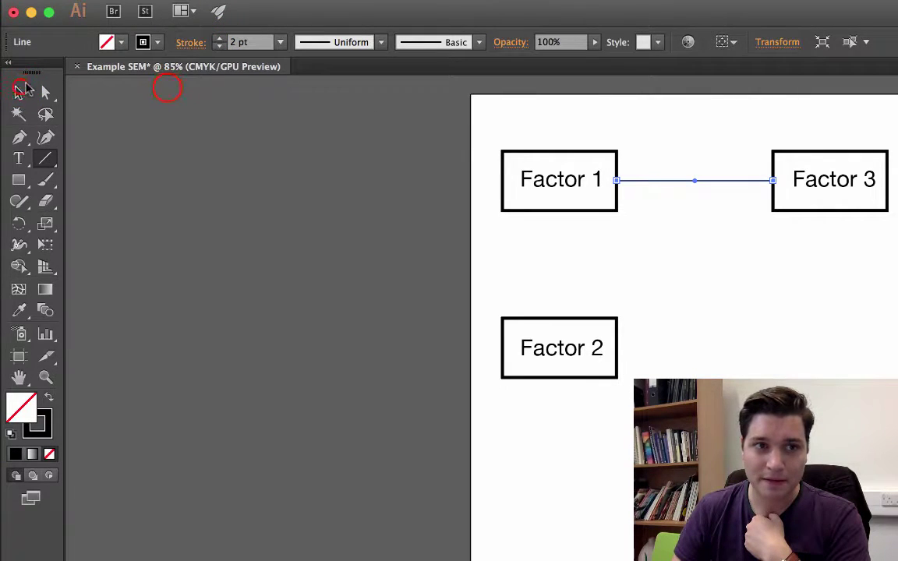
{"action": "left_click", "coordinate": [21, 90]}
{"action": "left_click", "coordinate": [166, 88]}
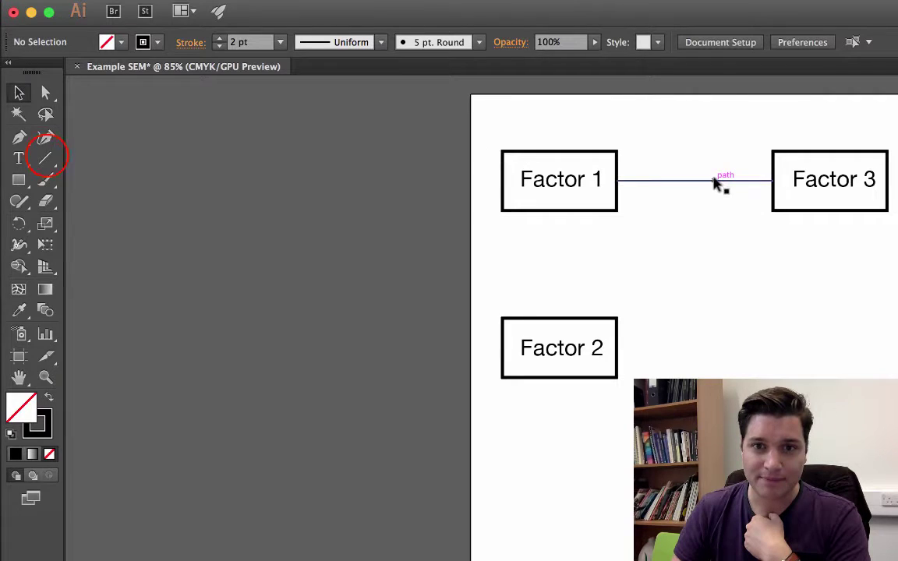
Draw a line from Factor 1 down to Factor 2 and a diagonal from Factor 2 to Factor 3.
{"action": "left_click", "coordinate": [44, 157]}
{"action": "left_click_drag", "start_coordinate": [559, 208], "coordinate": [559, 318]}
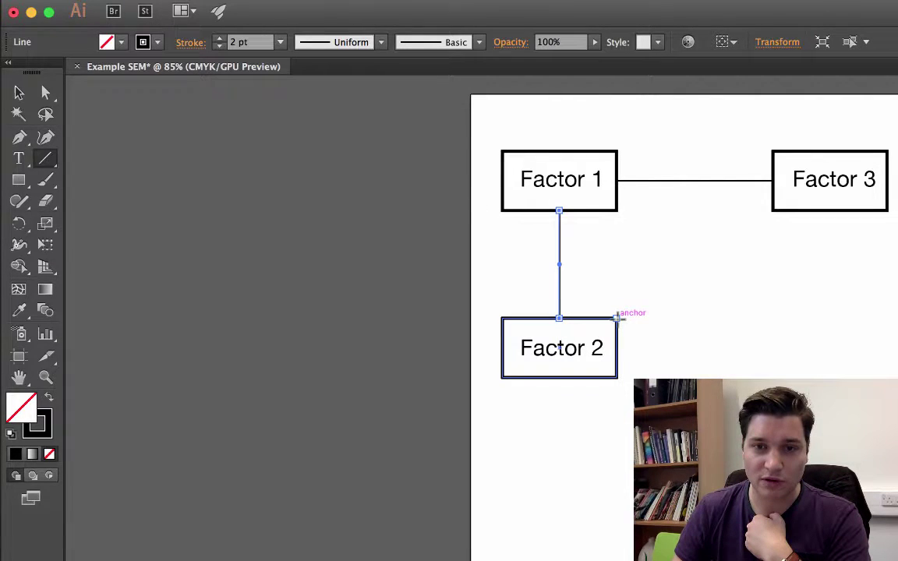
{"action": "left_click_drag", "start_coordinate": [617, 348], "coordinate": [618, 349]}
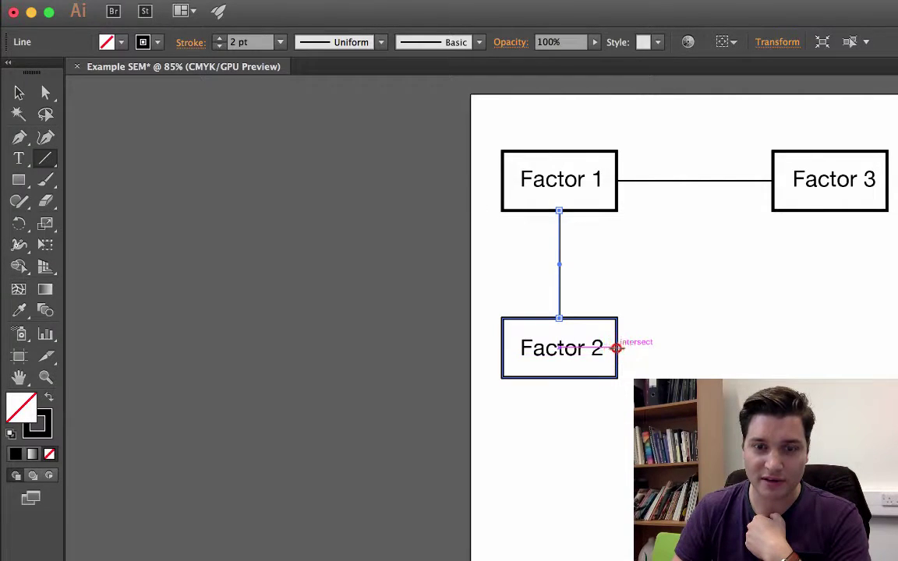
{"action": "mouse_move", "coordinate": [616, 348]}
{"action": "left_mouse_down"}
{"action": "mouse_move", "coordinate": [786, 252]}
{"action": "mouse_move", "coordinate": [830, 211]}
{"action": "left_mouse_up"}
{"action": "left_click", "coordinate": [19, 92]}
{"action": "left_click", "coordinate": [247, 142]}
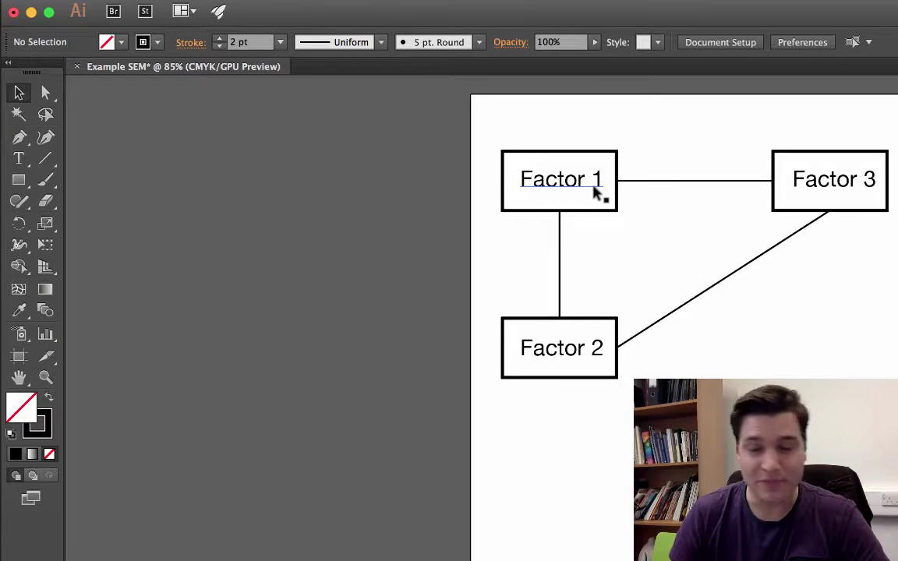
Give the Factor 1–Factor 3 line an Arrow 1 end arrowhead and no start arrowhead.
{"action": "left_click", "coordinate": [680, 180]}
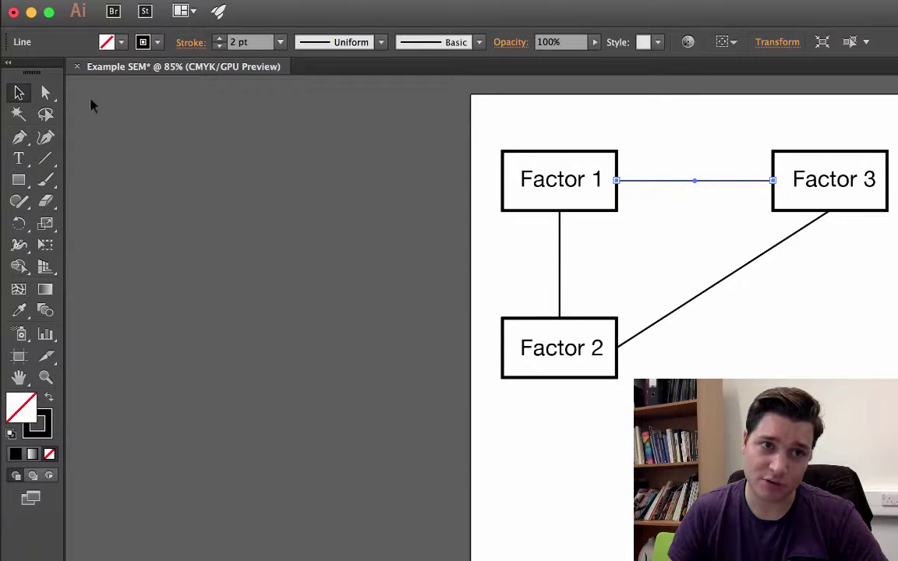
{"action": "left_click", "coordinate": [190, 45]}
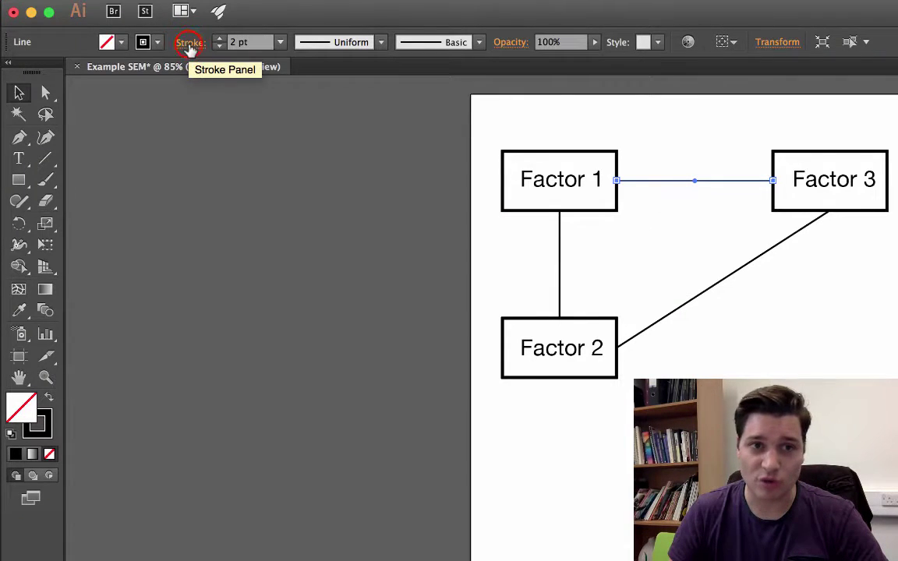
{"action": "left_click", "coordinate": [190, 47]}
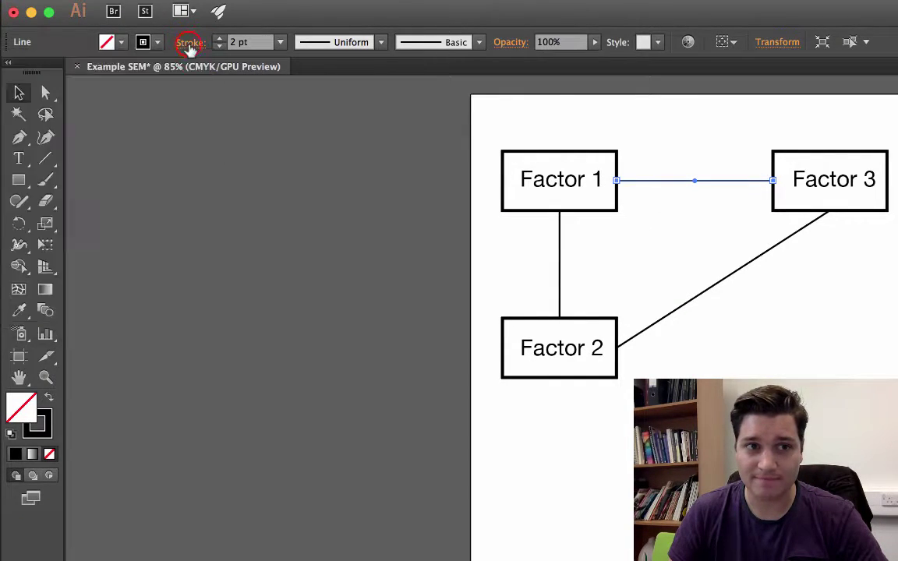
{"action": "left_click", "coordinate": [191, 46]}
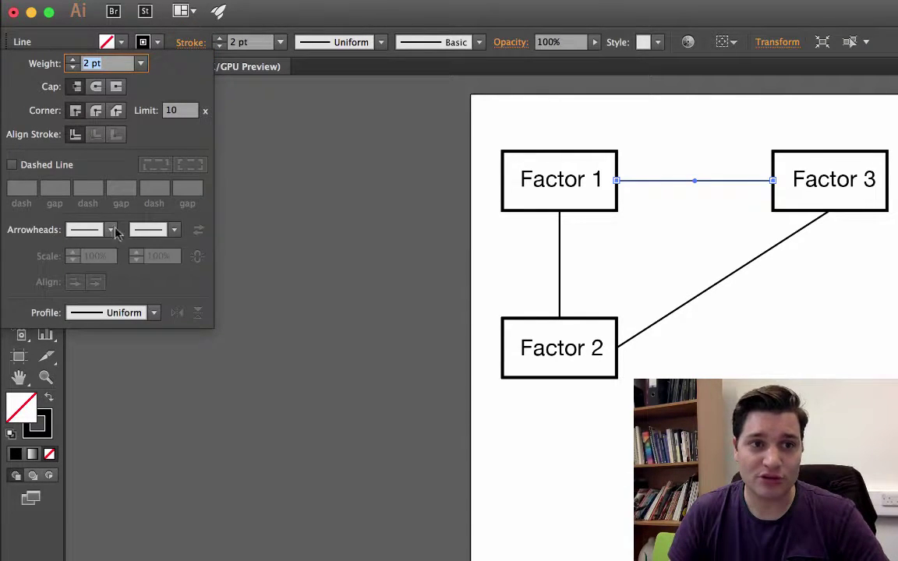
{"action": "left_click", "coordinate": [23, 165]}
{"action": "left_click", "coordinate": [14, 166]}
{"action": "left_click", "coordinate": [14, 167]}
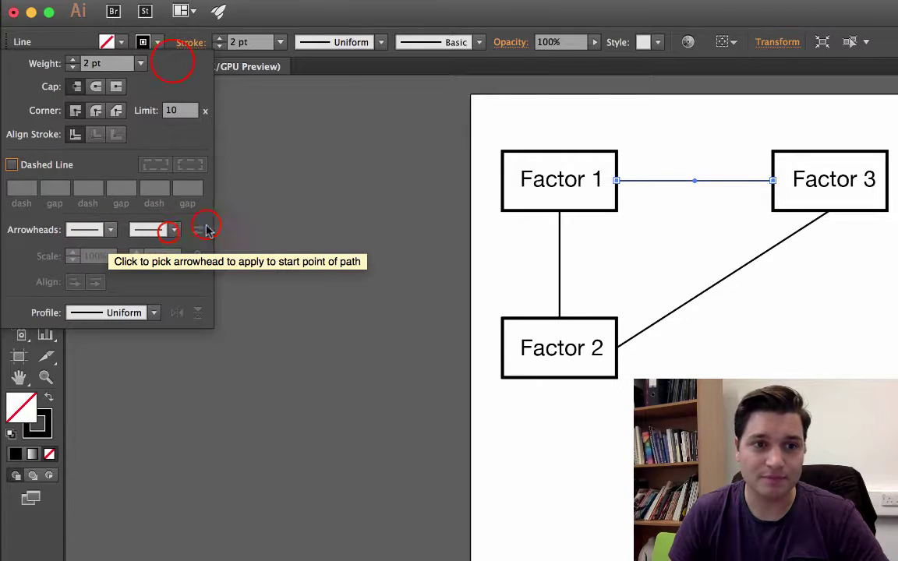
{"action": "left_click", "coordinate": [114, 231]}
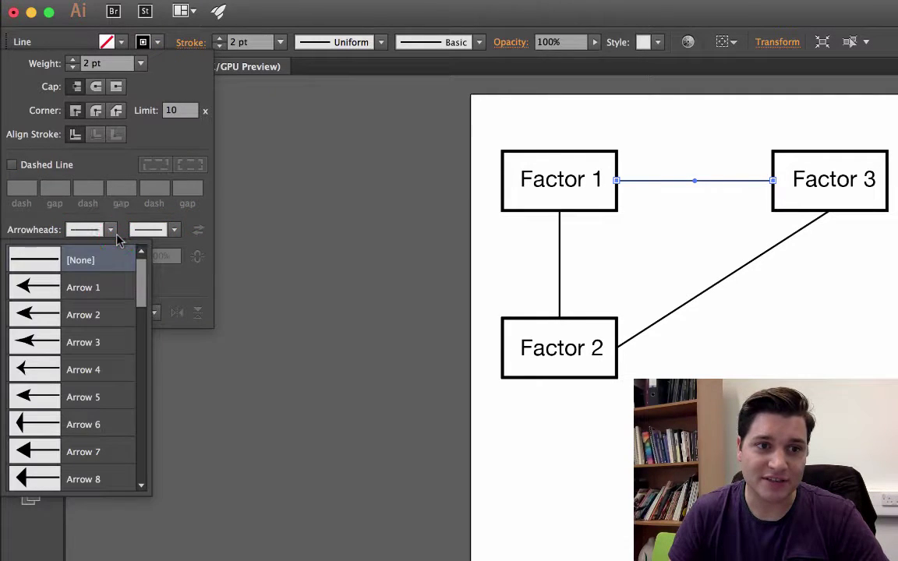
{"action": "left_click", "coordinate": [89, 288]}
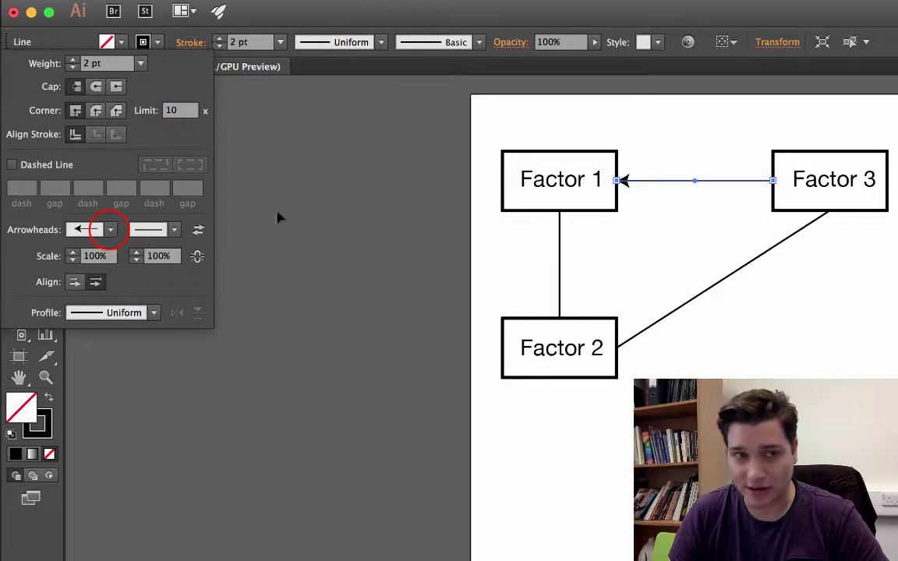
{"action": "left_click", "coordinate": [94, 234]}
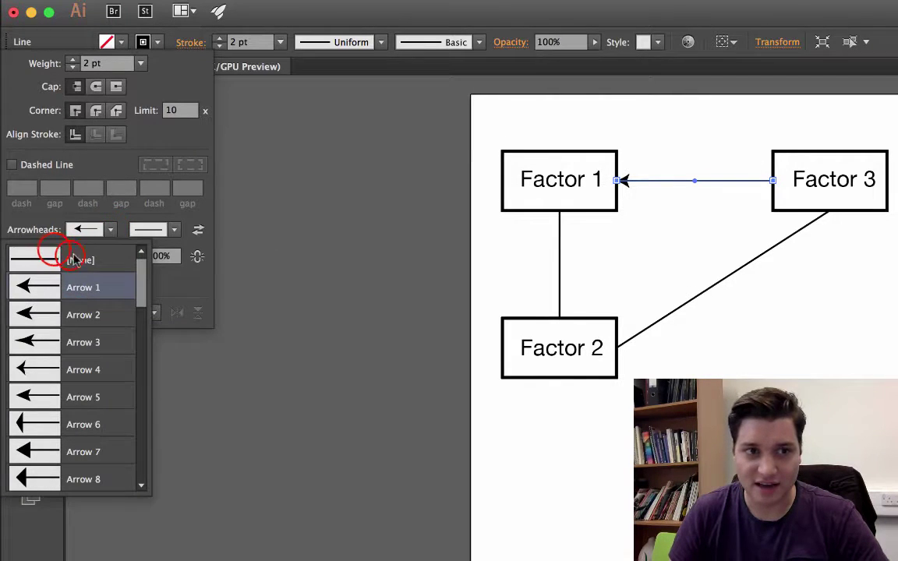
{"action": "left_click", "coordinate": [55, 253]}
{"action": "left_click", "coordinate": [187, 230]}
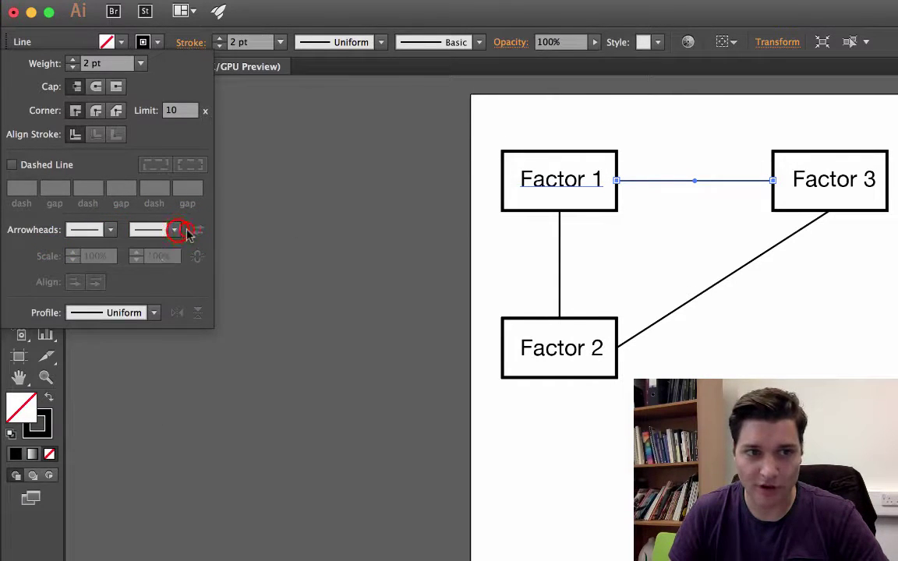
{"action": "left_click", "coordinate": [177, 232]}
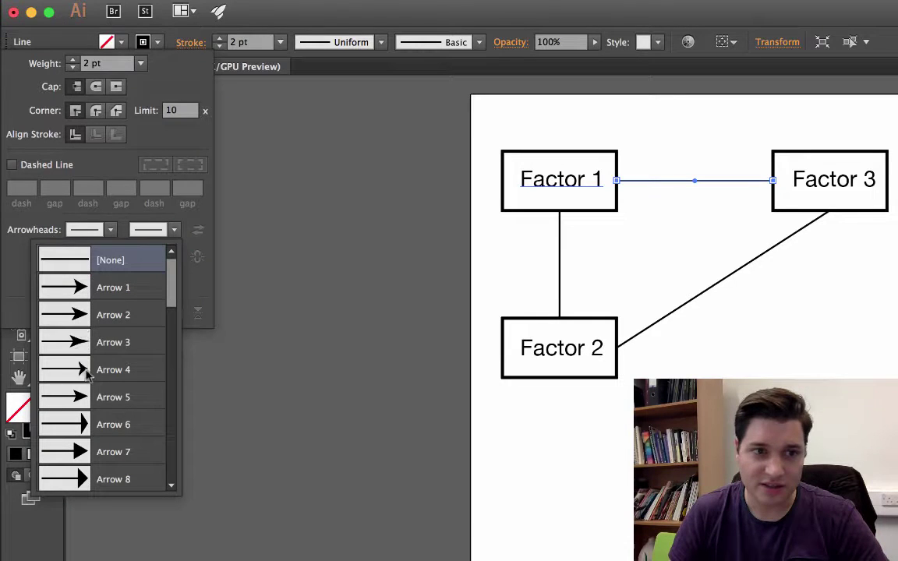
{"action": "left_click", "coordinate": [110, 289]}
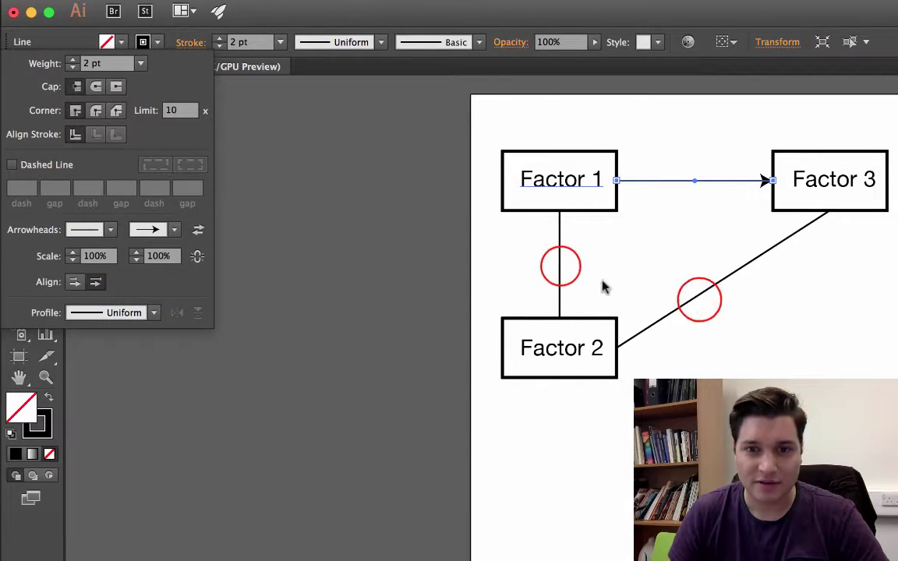
Put Arrow 1 heads at both ends of the Factor 1–Factor 2 line.
{"action": "left_click", "coordinate": [560, 268]}
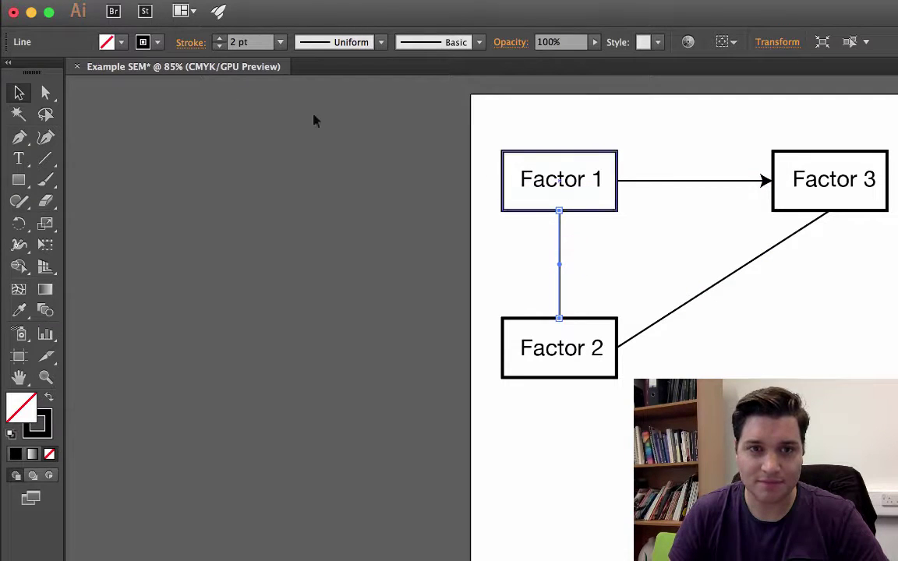
{"action": "left_click", "coordinate": [187, 44]}
{"action": "left_click", "coordinate": [107, 230]}
{"action": "left_click", "coordinate": [88, 293]}
{"action": "left_click", "coordinate": [155, 230]}
{"action": "left_click", "coordinate": [126, 287]}
{"action": "left_click", "coordinate": [692, 269]}
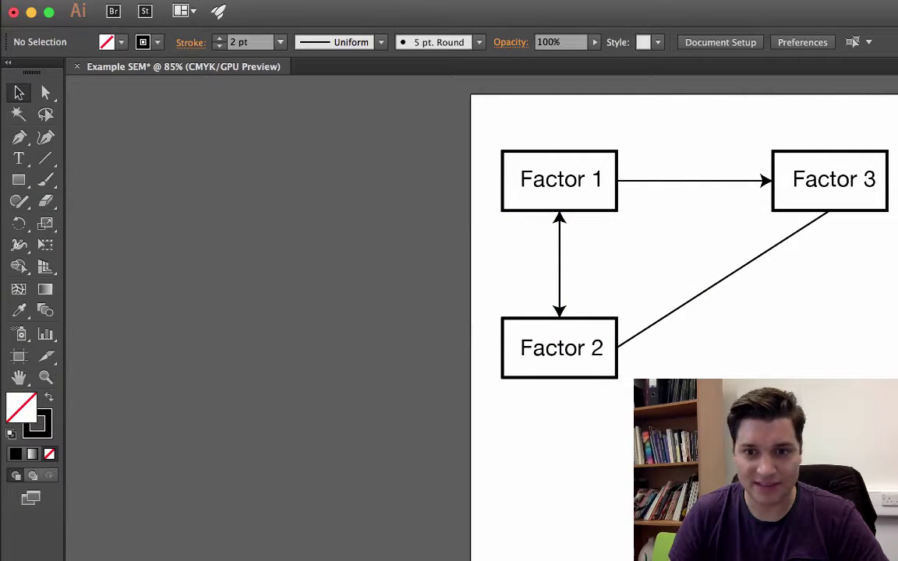
Give the diagonal Factor 2–Factor 3 line an Arrow 1 end arrowhead.
{"action": "left_click", "coordinate": [702, 292]}
{"action": "left_click", "coordinate": [705, 296]}
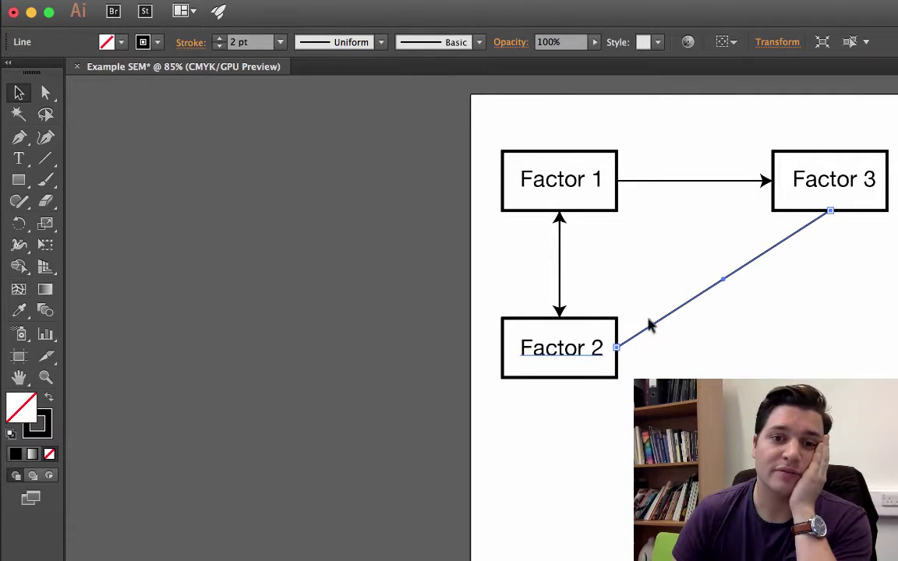
{"action": "left_click", "coordinate": [199, 42]}
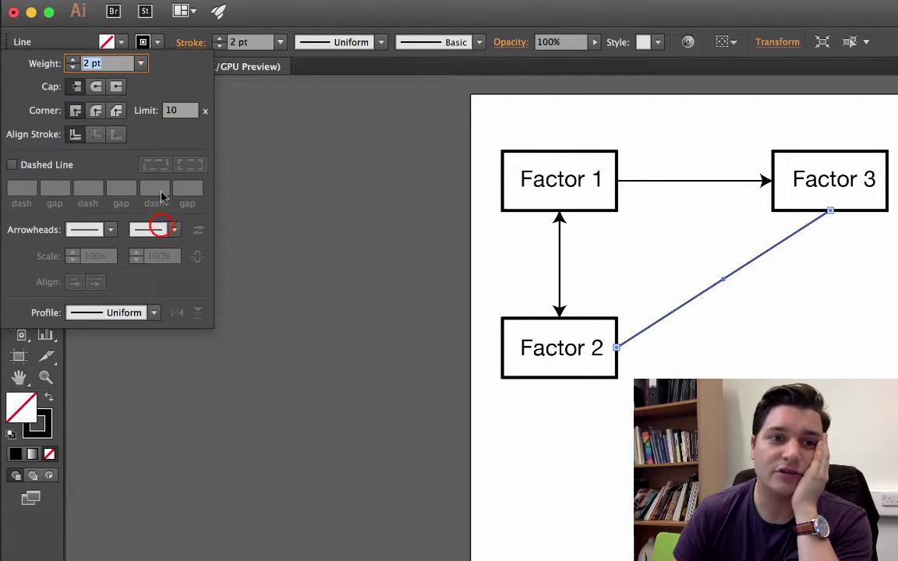
{"action": "left_click", "coordinate": [159, 227]}
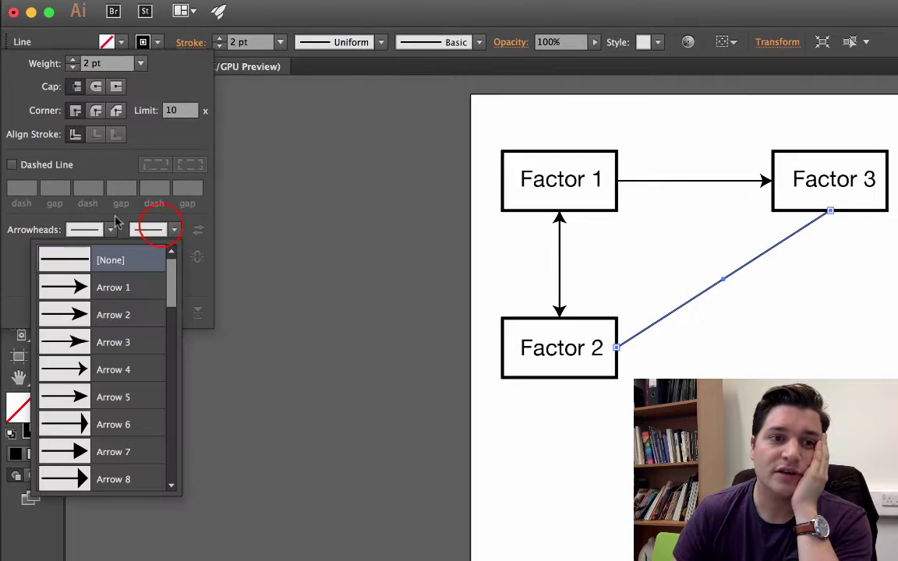
{"action": "left_click", "coordinate": [117, 287]}
{"action": "left_click", "coordinate": [398, 294]}
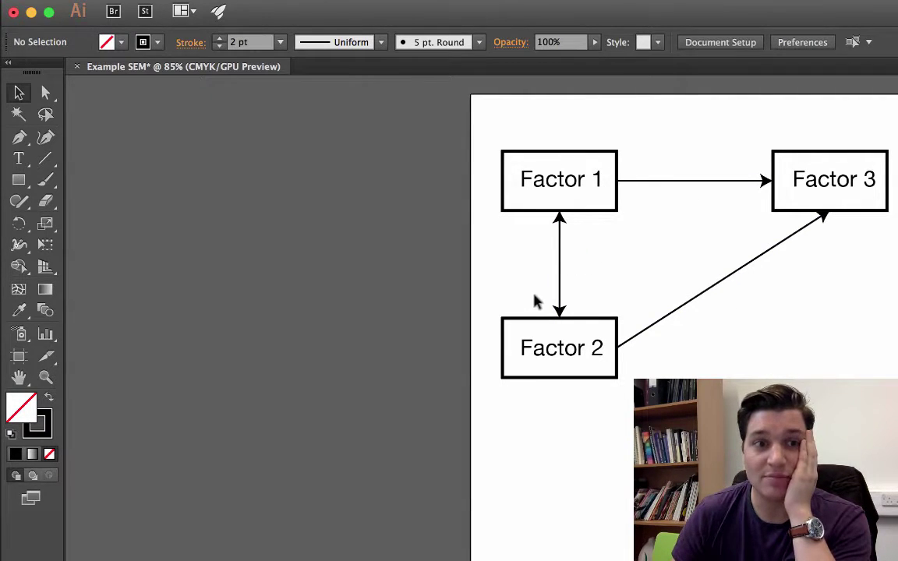
Try typing H1 along the Factor 1–Factor 3 arrow, then undo it.
{"action": "left_click", "coordinate": [19, 158]}
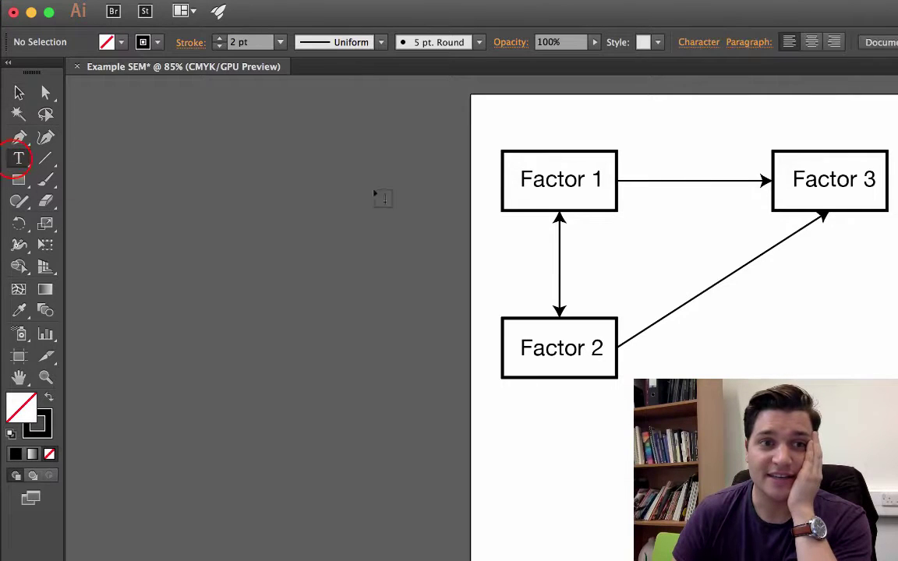
{"action": "left_click", "coordinate": [684, 179]}
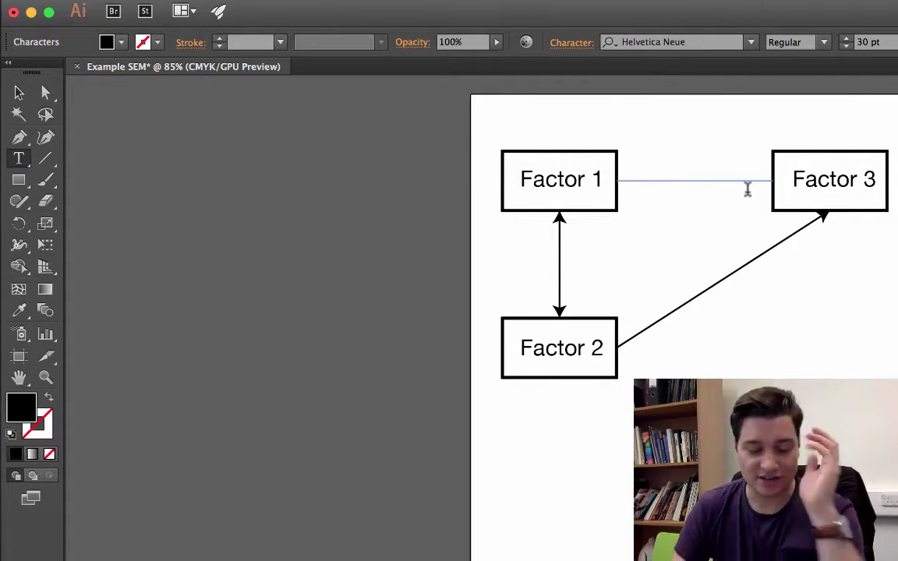
{"action": "type", "text": "H1"}
{"action": "left_click", "coordinate": [19, 92]}
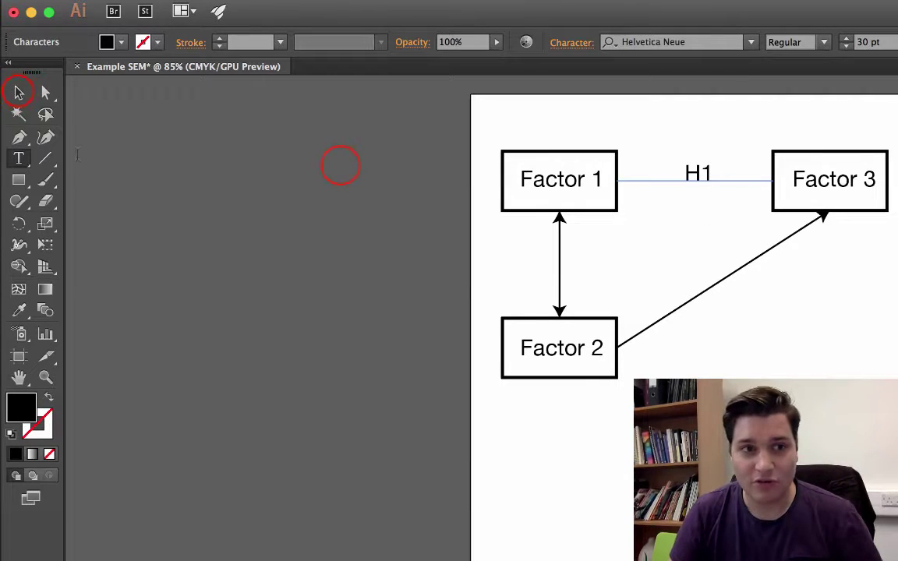
{"action": "left_click", "coordinate": [340, 164]}
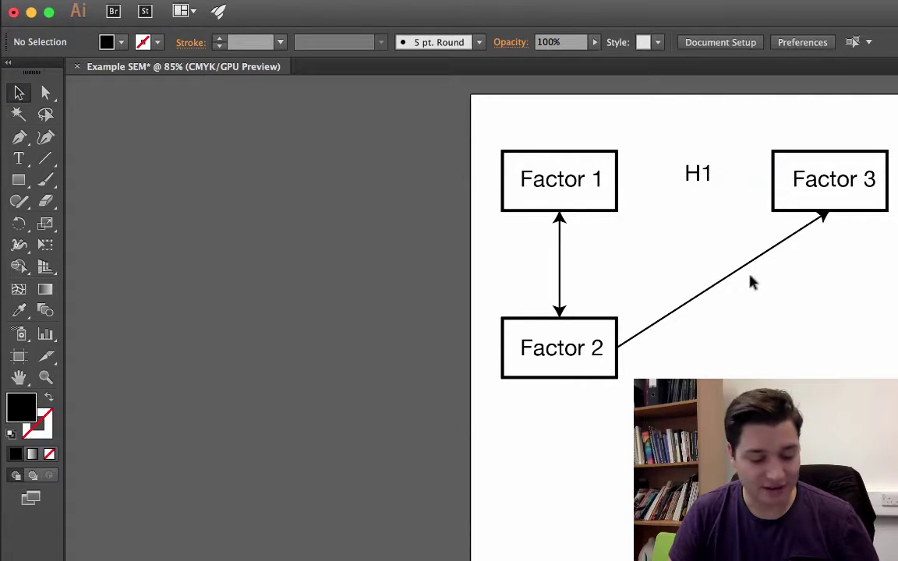
{"action": "key", "text": "ctrl+z"}
{"action": "key", "text": "ctrl+z"}
Create a free-standing H1 text label set to 20 pt.
{"action": "left_click", "coordinate": [19, 157]}
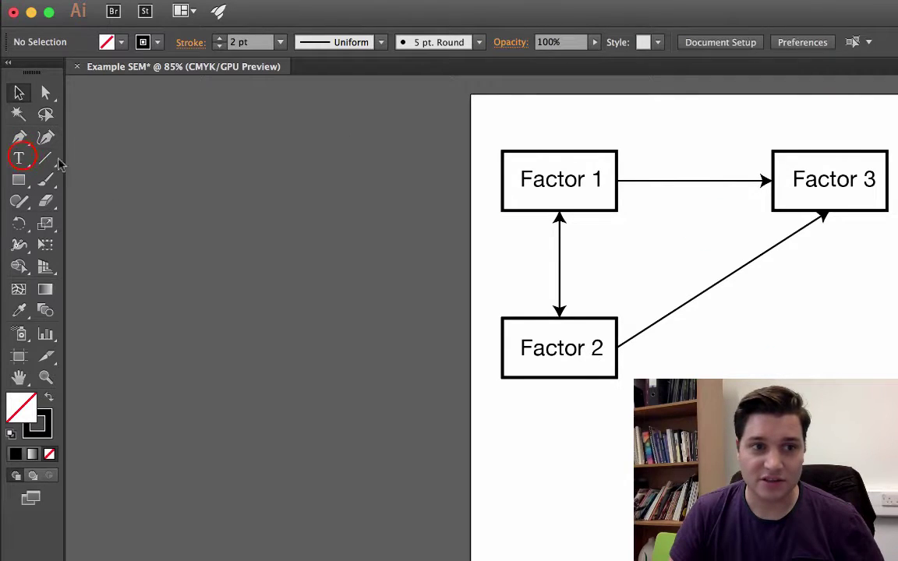
{"action": "left_click", "coordinate": [786, 366]}
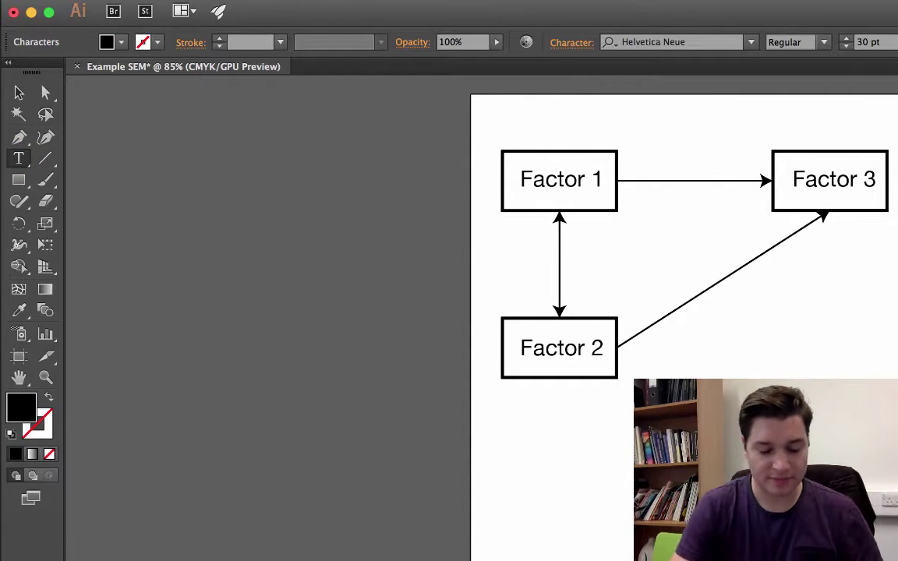
{"action": "type", "text": "H1"}
{"action": "left_click_drag", "start_coordinate": [808, 362], "coordinate": [786, 360]}
{"action": "left_click", "coordinate": [846, 45]}
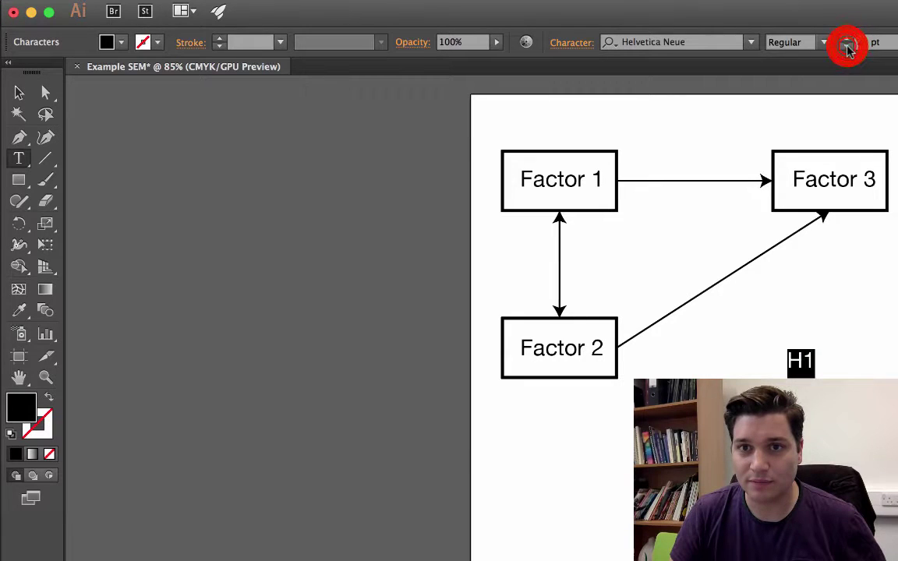
{"action": "left_click", "coordinate": [847, 46]}
{"action": "left_click", "coordinate": [846, 46]}
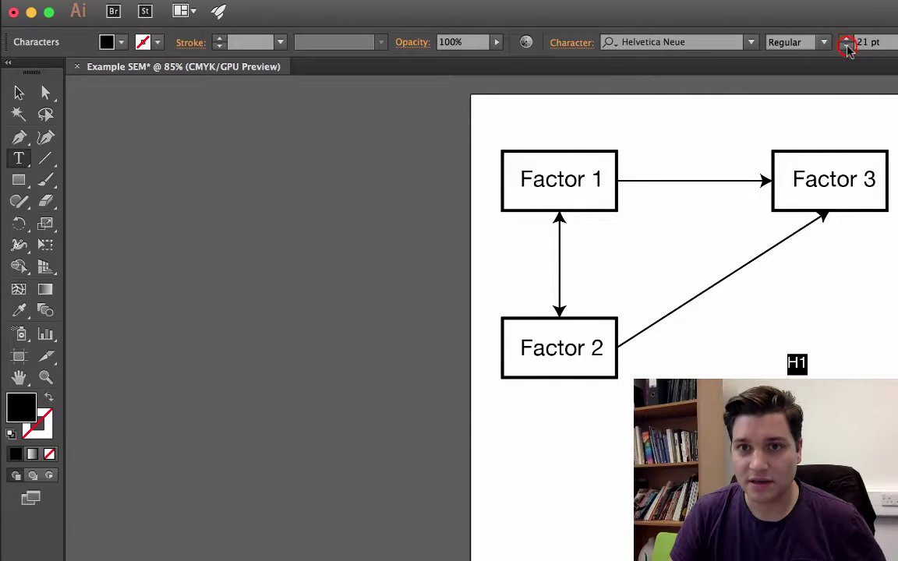
{"action": "left_click", "coordinate": [846, 46]}
{"action": "key", "text": "Escape"}
{"action": "left_click", "coordinate": [271, 216]}
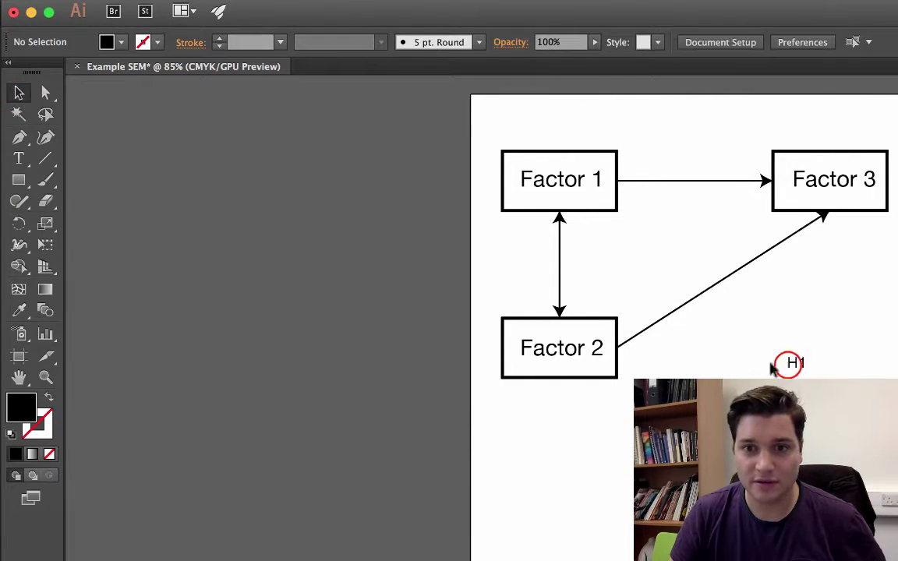
Move H1 above the Factor 1–Factor 3 arrow and place copies beside the other arrows.
{"action": "left_click_drag", "start_coordinate": [775, 368], "coordinate": [681, 184]}
{"action": "left_click", "coordinate": [684, 200]}
{"action": "left_click", "coordinate": [696, 167]}
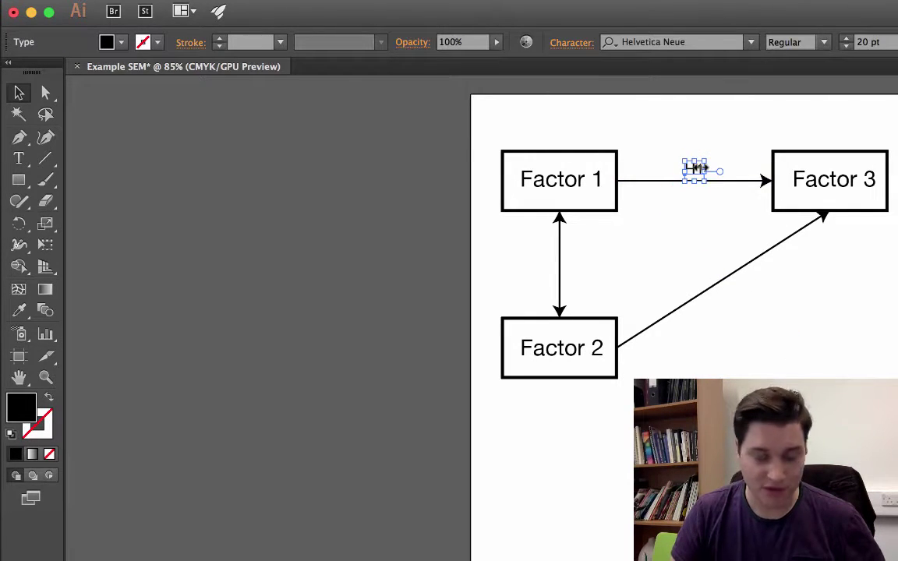
{"action": "left_click_drag", "start_coordinate": [696, 172], "coordinate": [722, 302]}
{"action": "left_click", "coordinate": [575, 256]}
{"action": "left_click", "coordinate": [577, 259]}
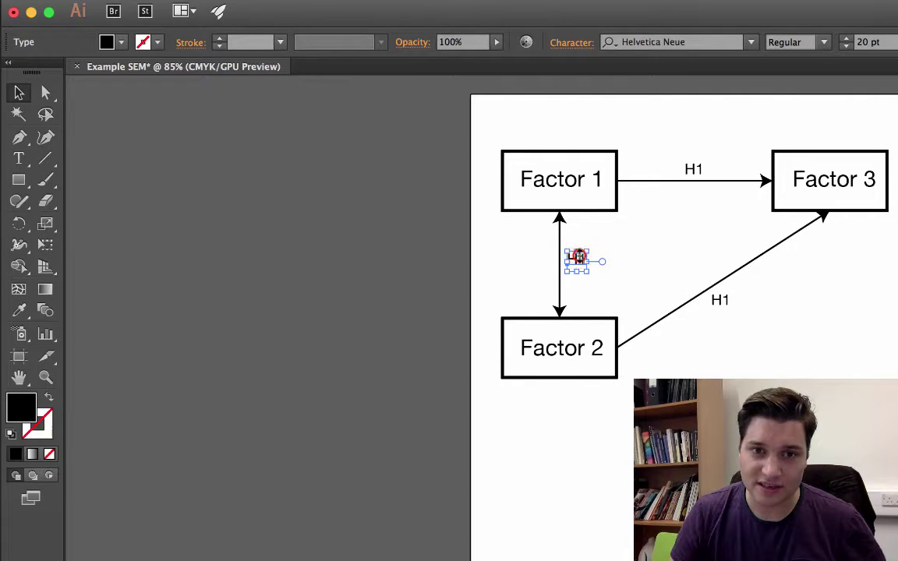
{"action": "left_click_drag", "start_coordinate": [577, 259], "coordinate": [586, 260]}
Edit the copied labels to read H2 on the vertical arrow and H3 on the diagonal.
{"action": "left_click", "coordinate": [18, 156]}
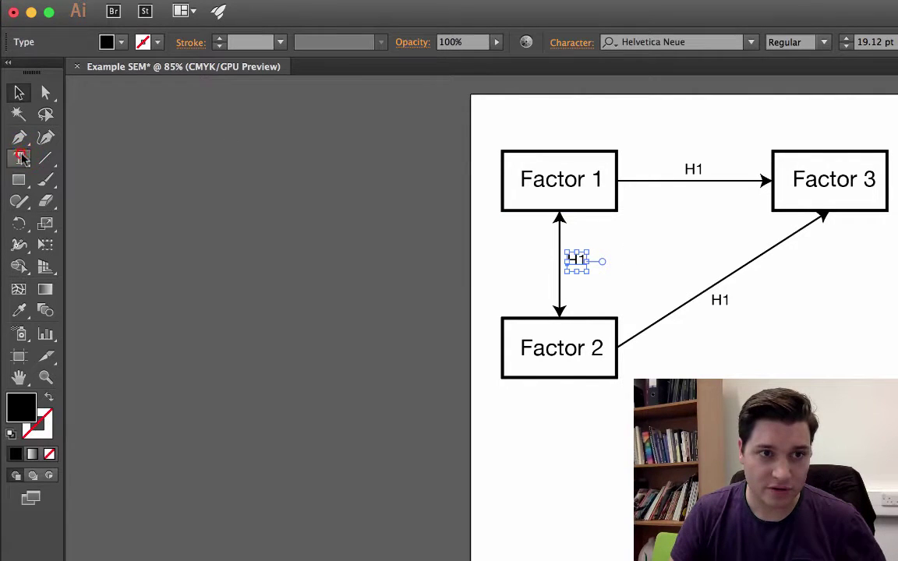
{"action": "left_click", "coordinate": [577, 262]}
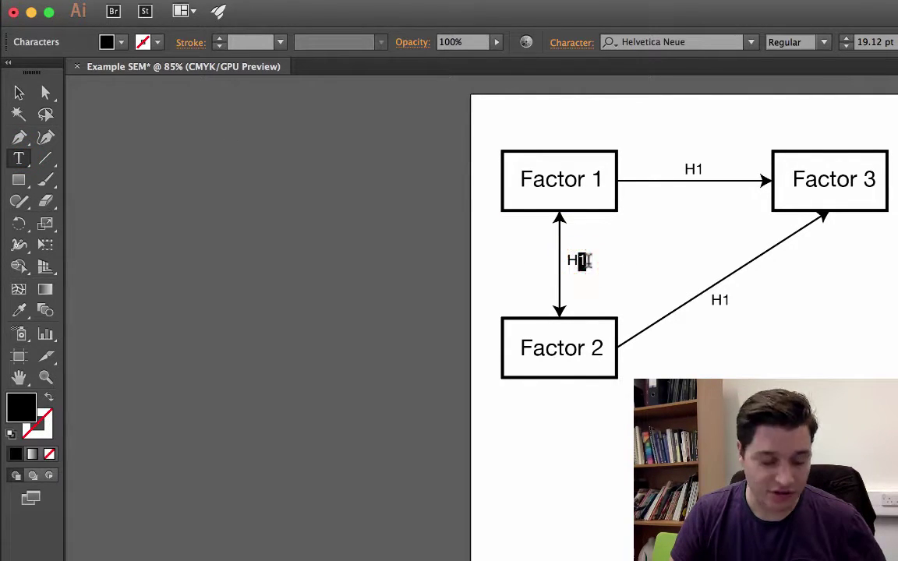
{"action": "key", "text": "BackSpace"}
{"action": "type", "text": "2"}
{"action": "left_click", "coordinate": [719, 302]}
{"action": "key", "text": "BackSpace"}
{"action": "type", "text": "2"}
{"action": "key", "text": "BackSpace"}
{"action": "left_click", "coordinate": [19, 92]}
{"action": "left_click", "coordinate": [186, 187]}
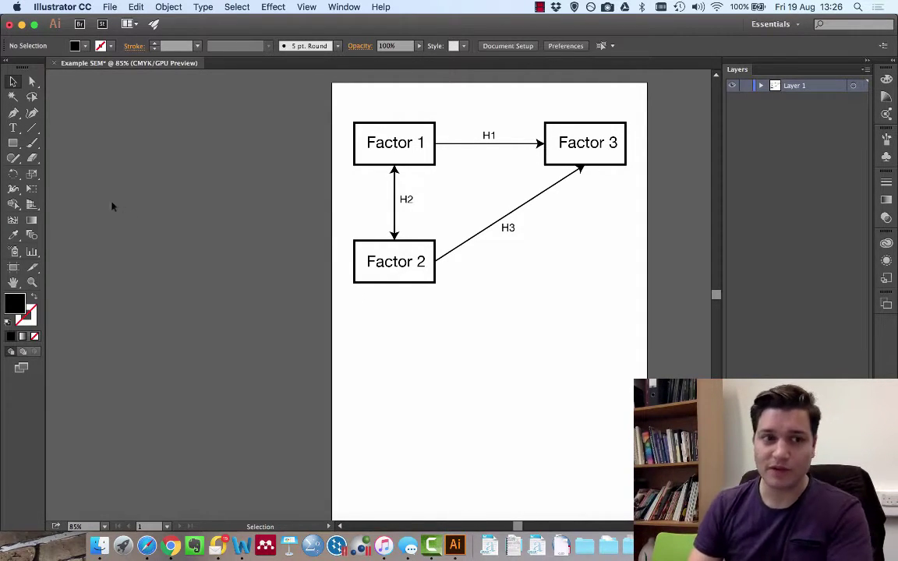
Trim the artboard from full A4 to about 191 × 116 mm around the three-factor diagram.
{"action": "left_click", "coordinate": [15, 268]}
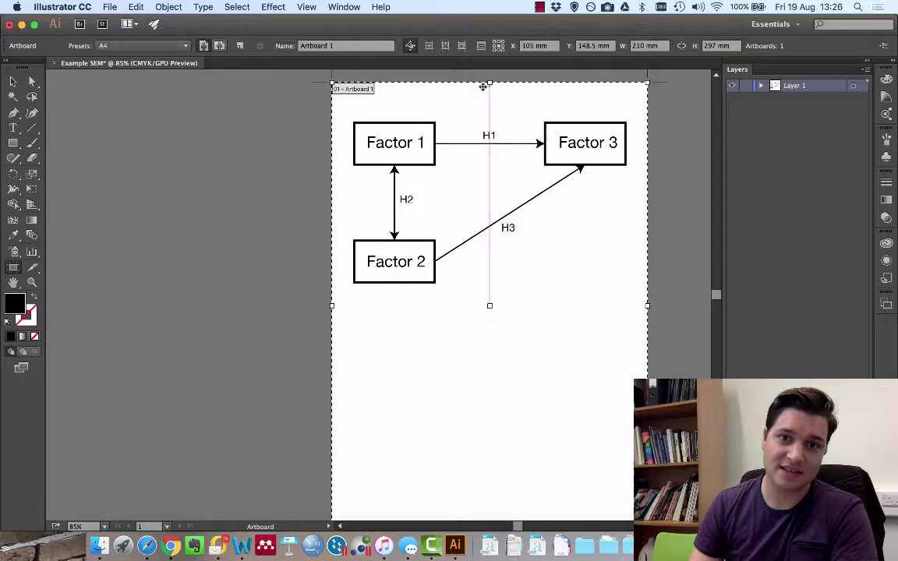
{"action": "left_click_drag", "start_coordinate": [332, 83], "coordinate": [346, 113]}
{"action": "scroll", "coordinate": [544, 300], "scroll_direction": "down", "scroll_amount": 5}
{"action": "left_click_drag", "start_coordinate": [647, 382], "coordinate": [615, 454]}
{"action": "left_click_drag", "start_coordinate": [647, 382], "coordinate": [638, 155]}
{"action": "scroll", "coordinate": [594, 314], "scroll_direction": "up", "scroll_amount": 3}
{"action": "scroll", "coordinate": [594, 314], "scroll_direction": "up", "scroll_amount": 4}
{"action": "left_click_drag", "start_coordinate": [638, 331], "coordinate": [633, 322]}
{"action": "left_click", "coordinate": [163, 117]}
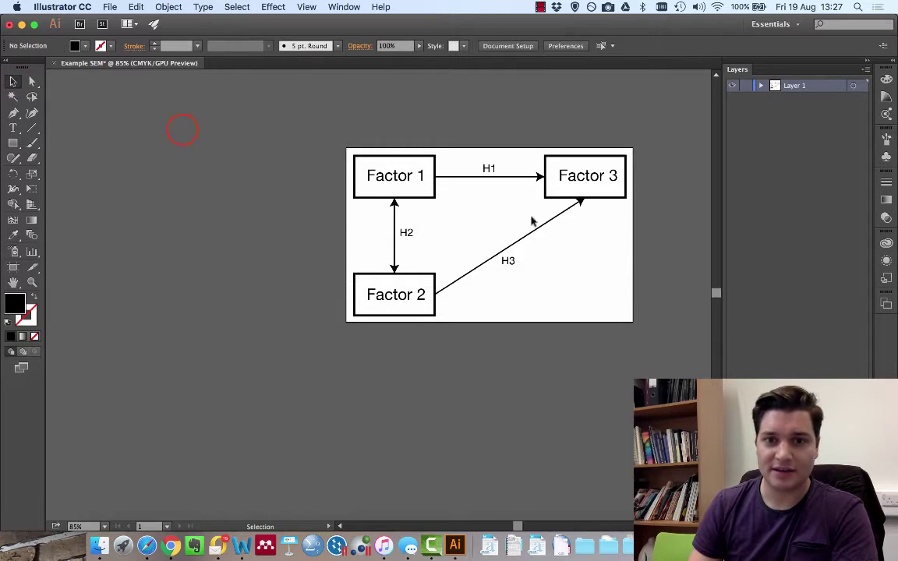
{"action": "scroll", "coordinate": [436, 156], "scroll_direction": "right", "scroll_amount": 1}
Save the cropped diagram as Example SEM.ai in Illustrator format, accepting the default options.
{"action": "left_click", "coordinate": [110, 6]}
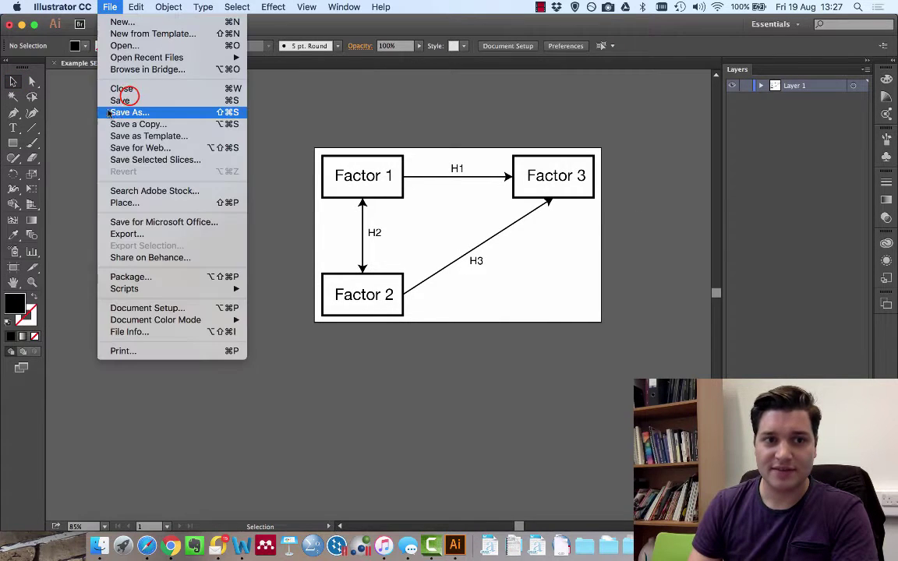
{"action": "left_click", "coordinate": [123, 110]}
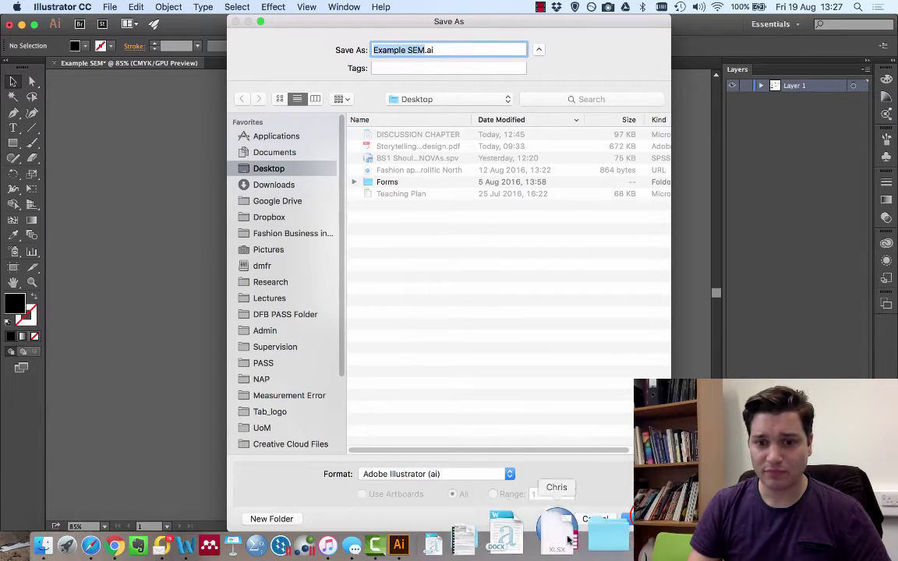
{"action": "left_click", "coordinate": [627, 518]}
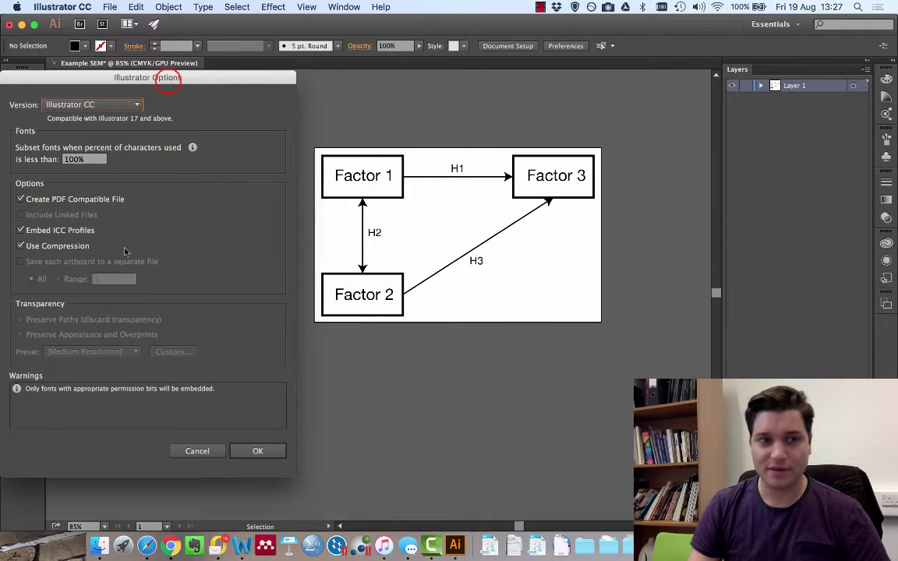
{"action": "left_click_drag", "start_coordinate": [167, 83], "coordinate": [356, 84]}
{"action": "left_click", "coordinate": [442, 451]}
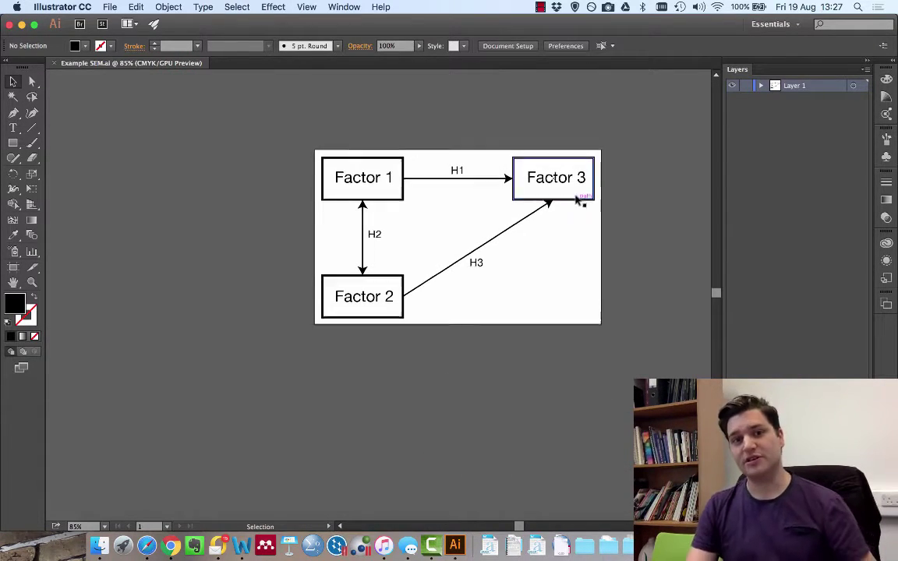
{"action": "scroll", "coordinate": [586, 274], "scroll_direction": "down", "scroll_amount": 1}
Save the diagram to the Desktop as the PNG 'Example SEM' using Save for Microsoft Office.
{"action": "scroll", "coordinate": [546, 281], "scroll_direction": "right", "scroll_amount": 1}
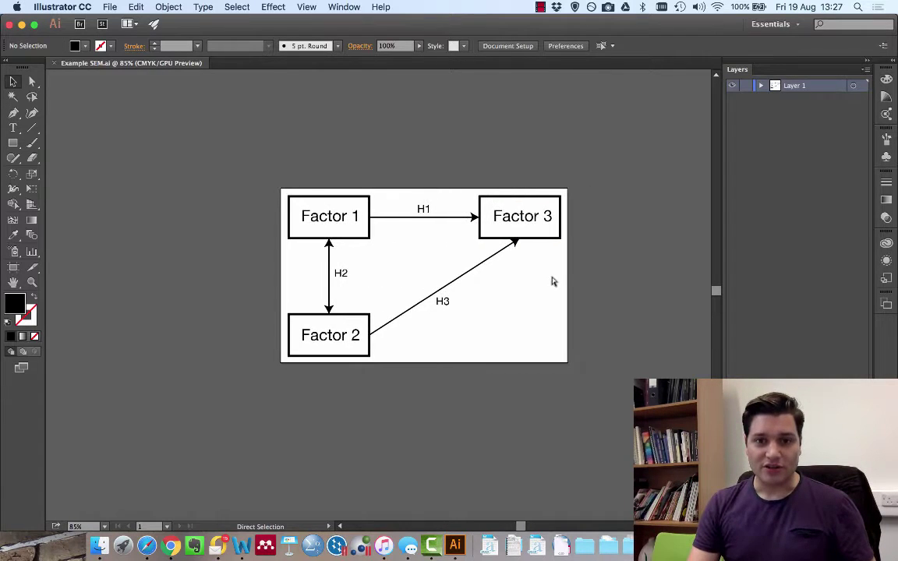
{"action": "scroll", "coordinate": [498, 281], "scroll_direction": "up", "scroll_amount": 2}
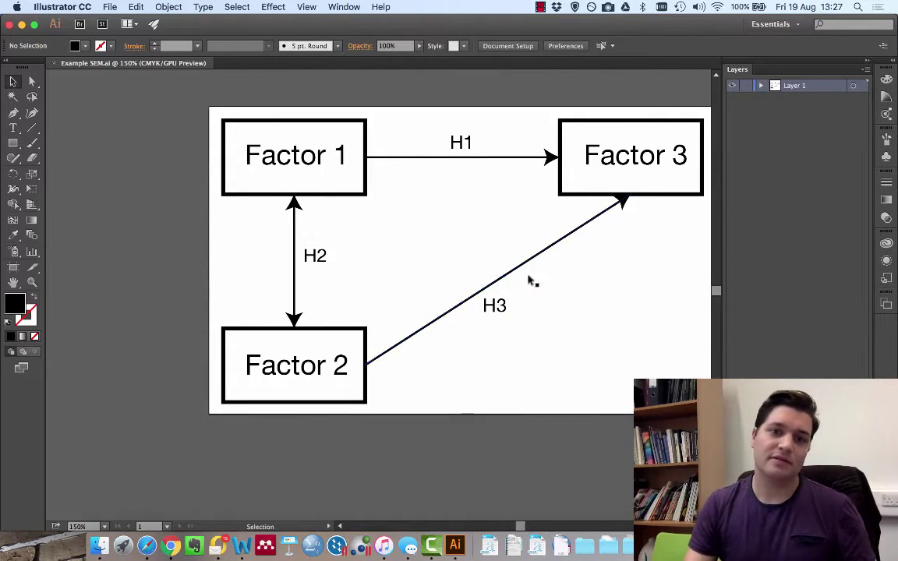
{"action": "scroll", "coordinate": [507, 282], "scroll_direction": "right", "scroll_amount": 3}
{"action": "scroll", "coordinate": [467, 286], "scroll_direction": "up", "scroll_amount": 1}
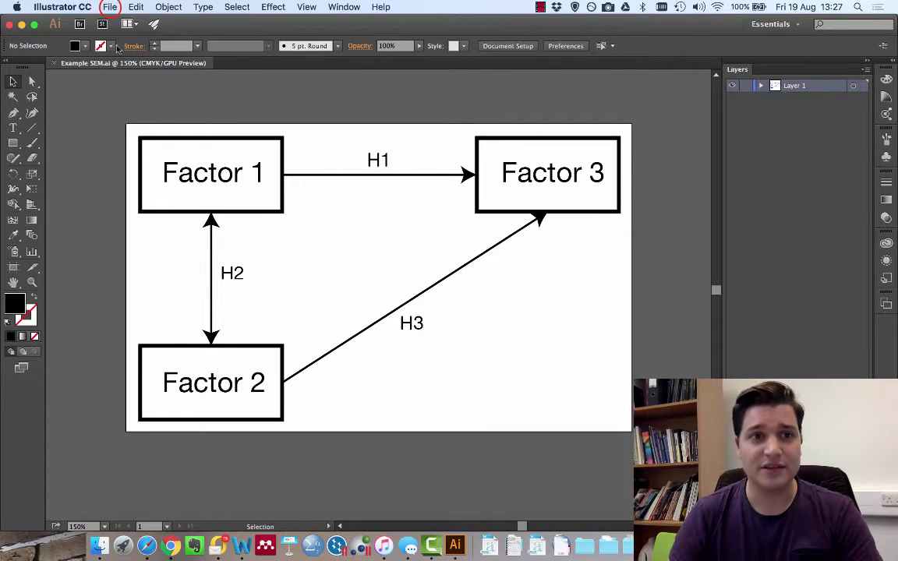
{"action": "left_click", "coordinate": [110, 7]}
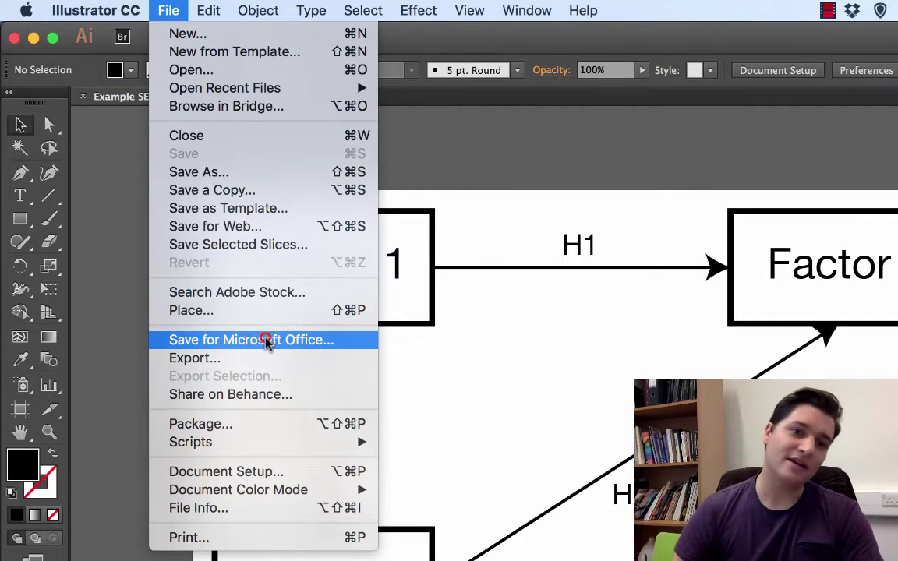
{"action": "left_click", "coordinate": [266, 341]}
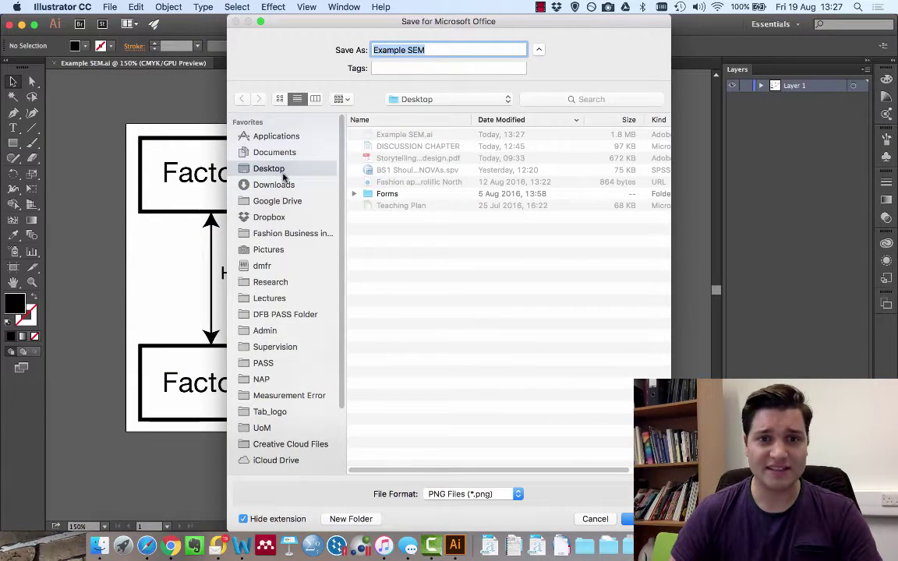
{"action": "left_click", "coordinate": [283, 168]}
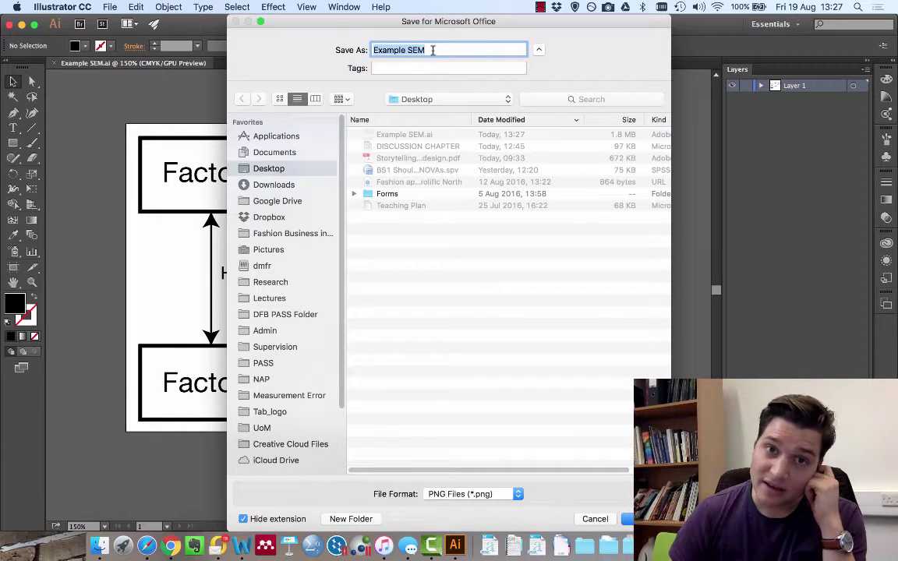
{"action": "left_click", "coordinate": [475, 496]}
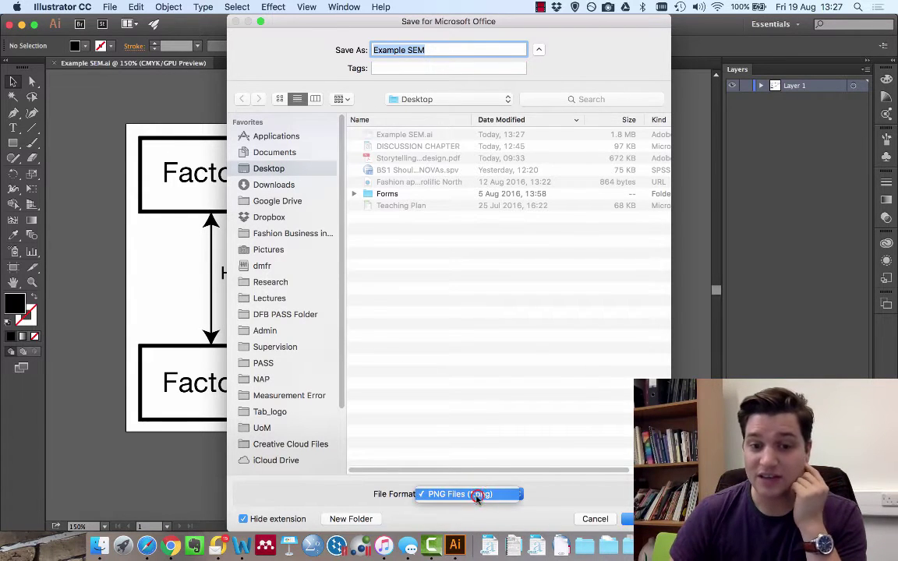
{"action": "left_click", "coordinate": [477, 495]}
{"action": "key", "text": "Return"}
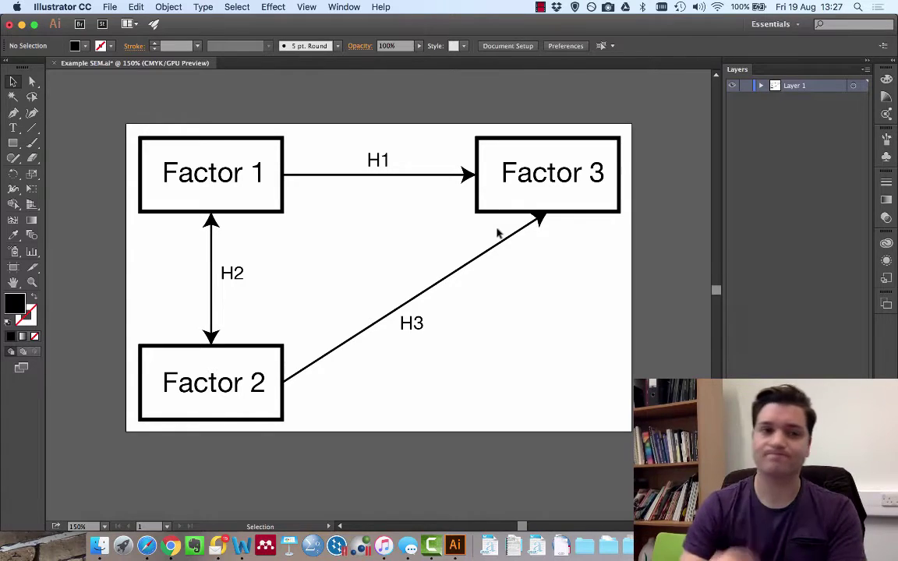
Start a File > Export of the diagram while keeping the existing Example SEM.png.
{"action": "left_click", "coordinate": [110, 5]}
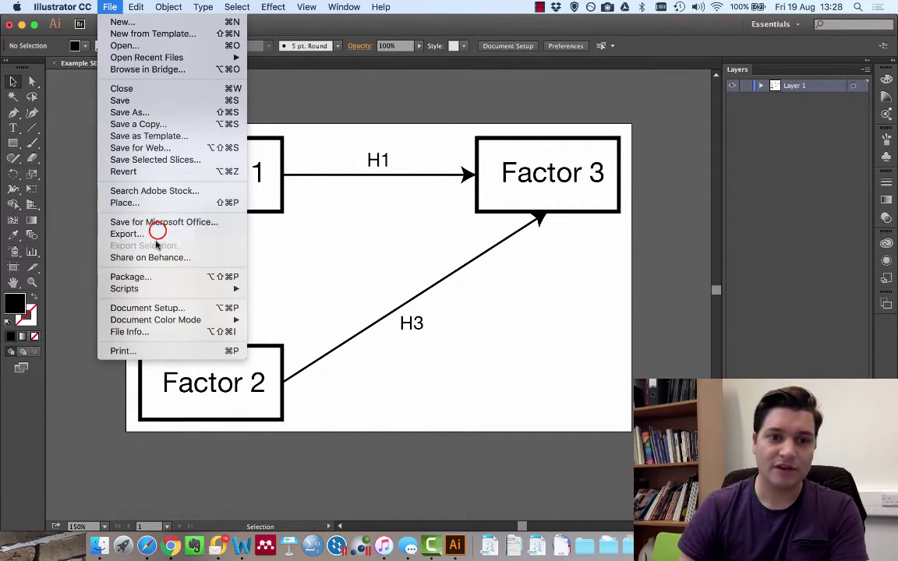
{"action": "left_click", "coordinate": [156, 232]}
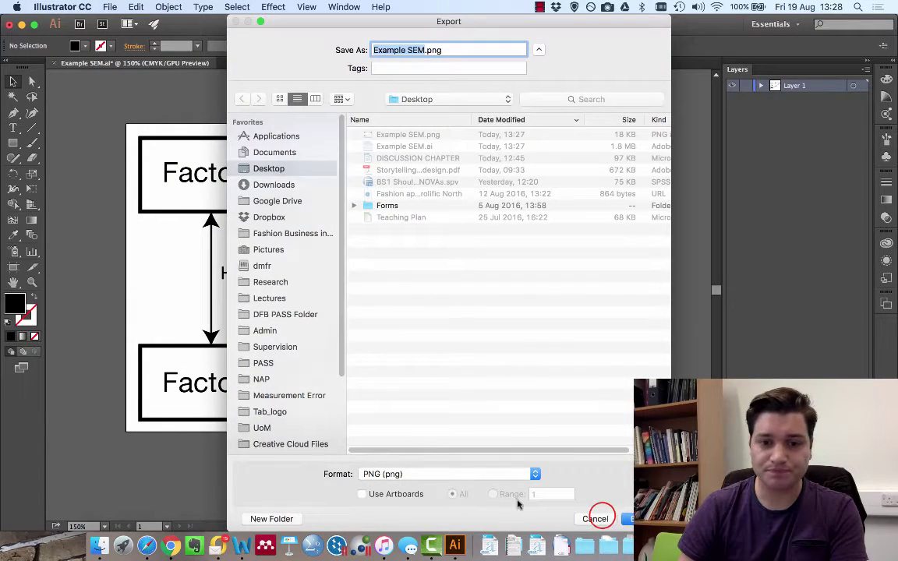
{"action": "left_click", "coordinate": [592, 519]}
{"action": "left_click", "coordinate": [110, 6]}
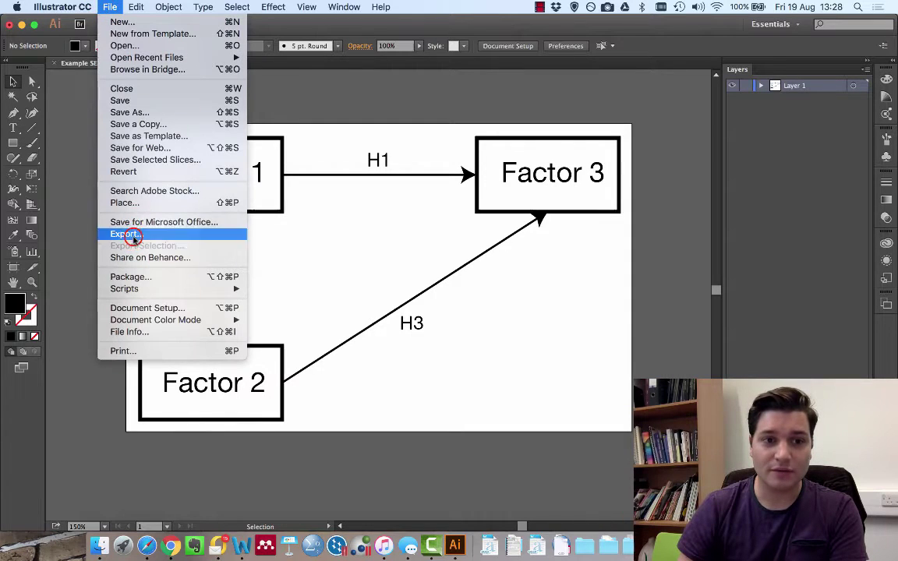
{"action": "left_click", "coordinate": [151, 238]}
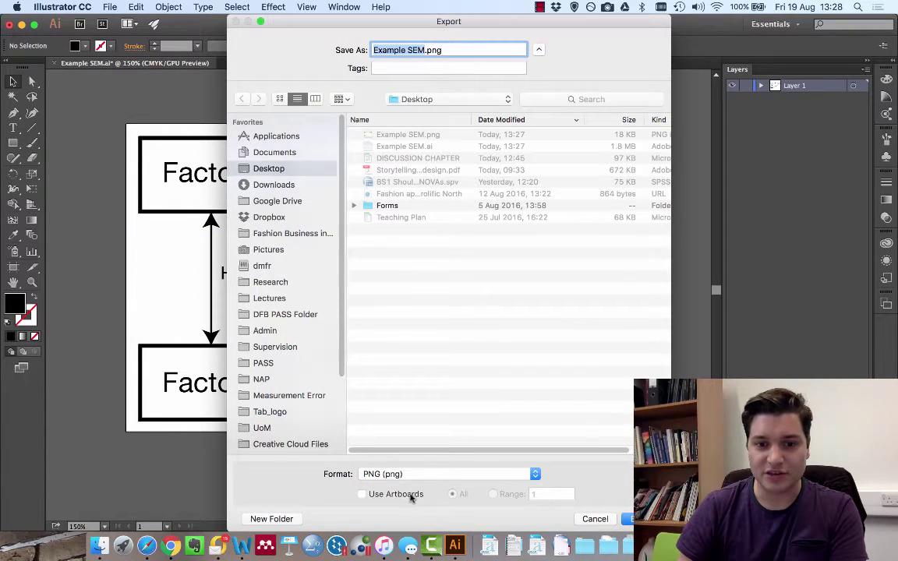
{"action": "key", "text": "Return"}
{"action": "left_click", "coordinate": [487, 103]}
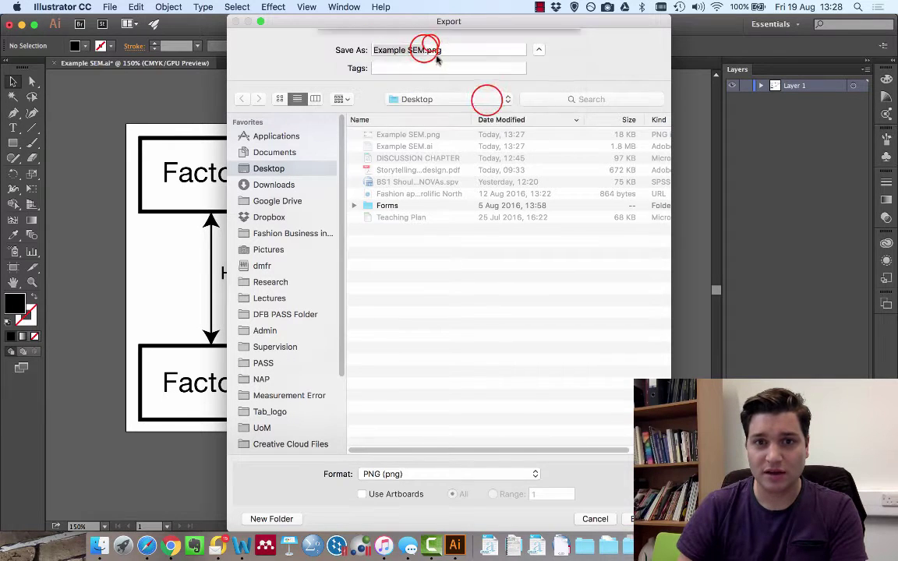
Export the diagram as Example SEM 2.png at High (300 ppi) PNG resolution.
{"action": "left_click", "coordinate": [425, 50]}
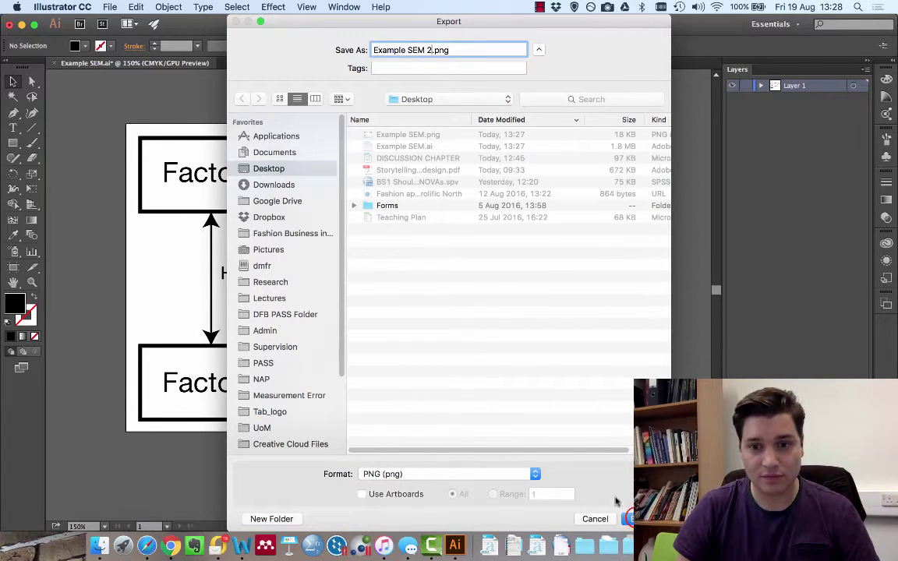
{"action": "left_click", "coordinate": [628, 519]}
{"action": "left_click_drag", "start_coordinate": [153, 77], "coordinate": [428, 109]}
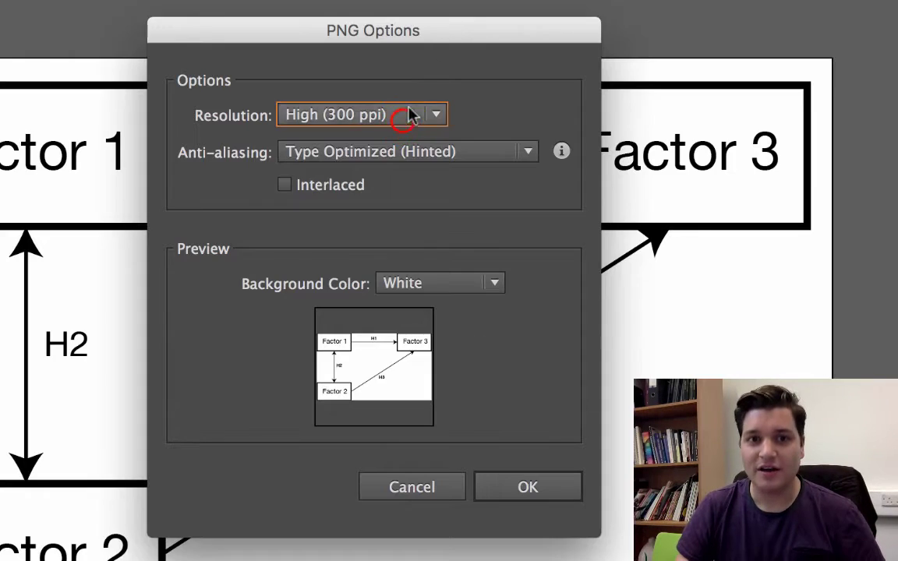
{"action": "left_click", "coordinate": [412, 153]}
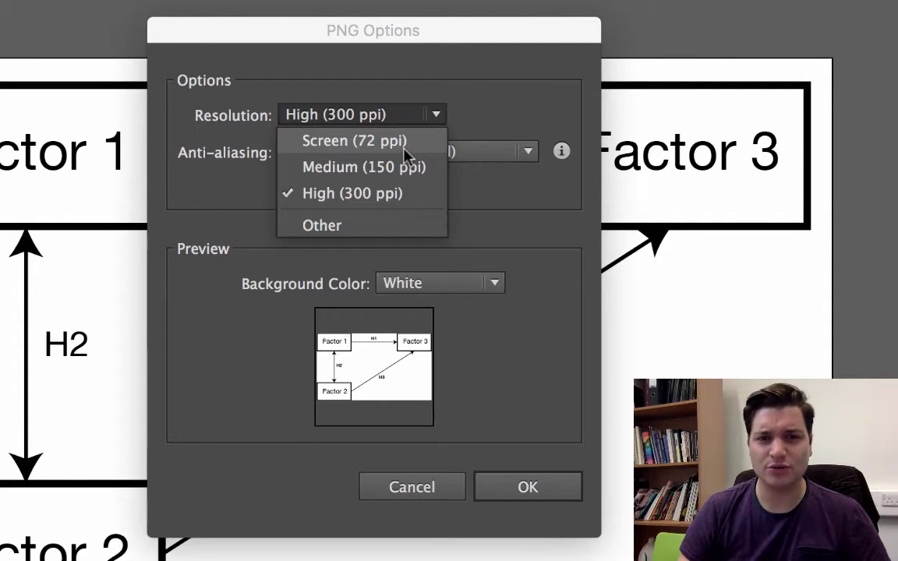
{"action": "left_click", "coordinate": [387, 192]}
{"action": "left_click", "coordinate": [548, 477]}
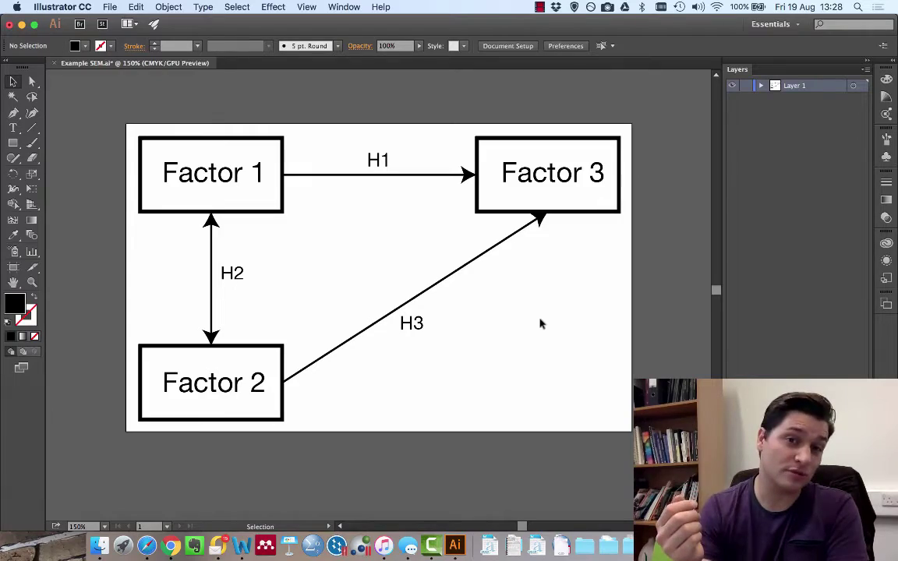
Open Example SEM.png from the desktop in Preview to check the export, then close it.
{"action": "left_click", "coordinate": [22, 25]}
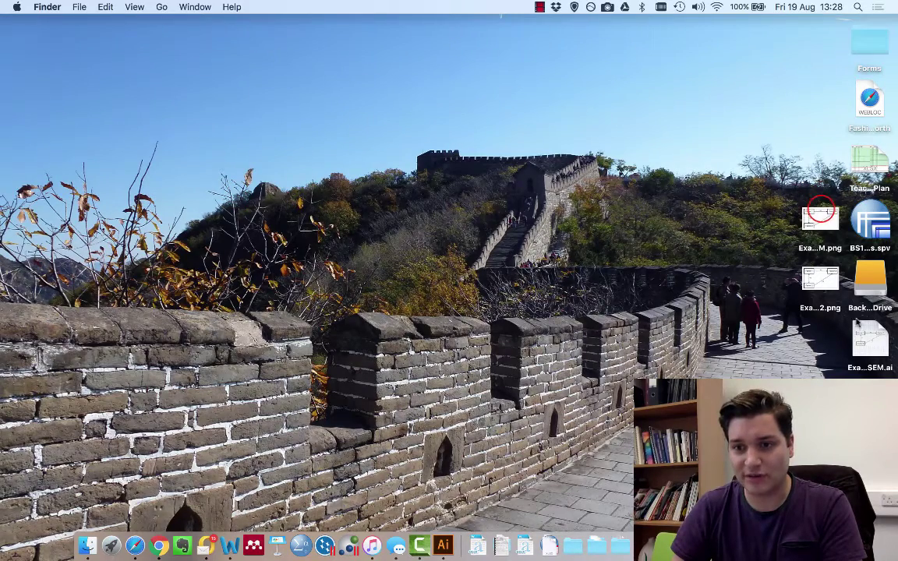
{"action": "left_click_drag", "start_coordinate": [818, 220], "coordinate": [425, 265]}
{"action": "double_click", "coordinate": [424, 274]}
{"action": "left_click", "coordinate": [328, 38]}
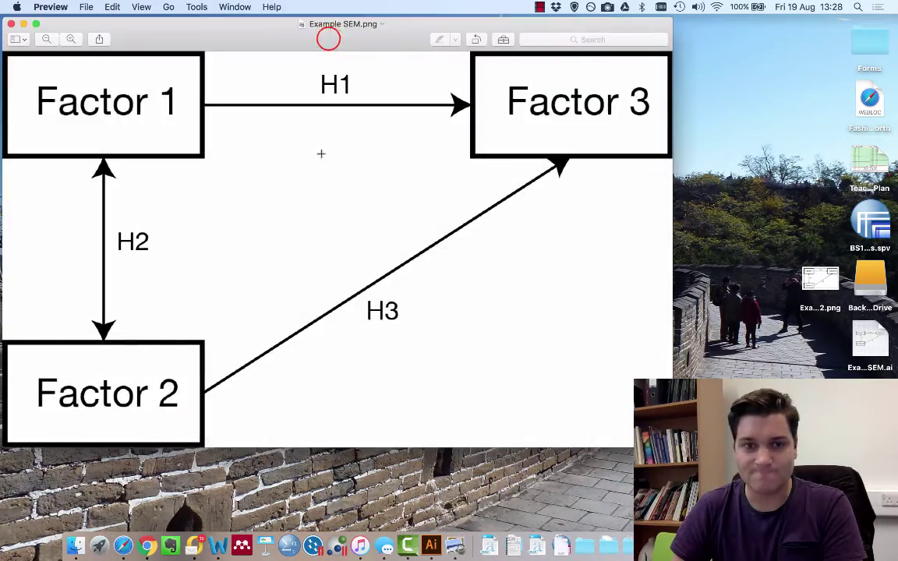
{"action": "left_click_drag", "start_coordinate": [328, 38], "coordinate": [112, 77]}
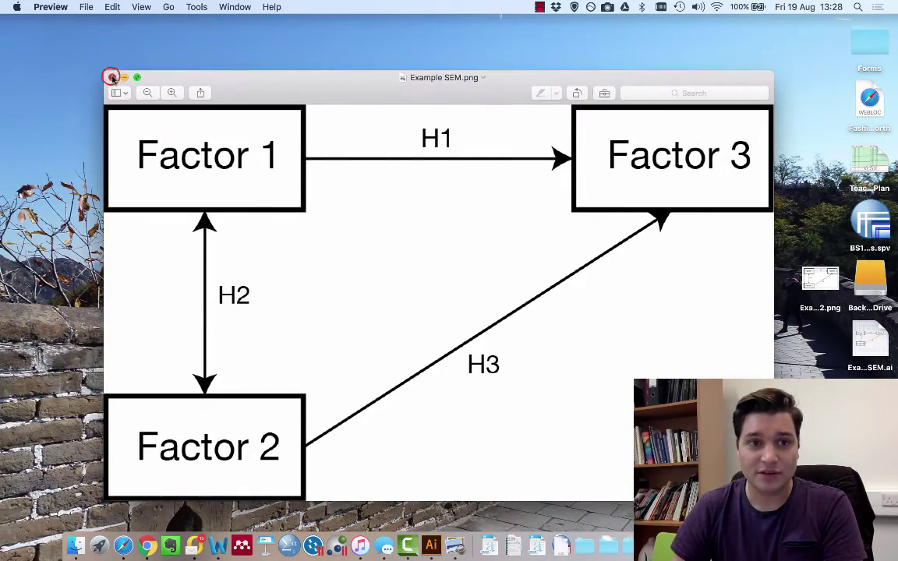
{"action": "left_click", "coordinate": [113, 77]}
Launch a new blank Word document, Document2, from the Dock.
{"action": "right_click", "coordinate": [221, 424]}
{"action": "left_click", "coordinate": [187, 487]}
{"action": "right_click", "coordinate": [218, 543]}
{"action": "left_click", "coordinate": [218, 543]}
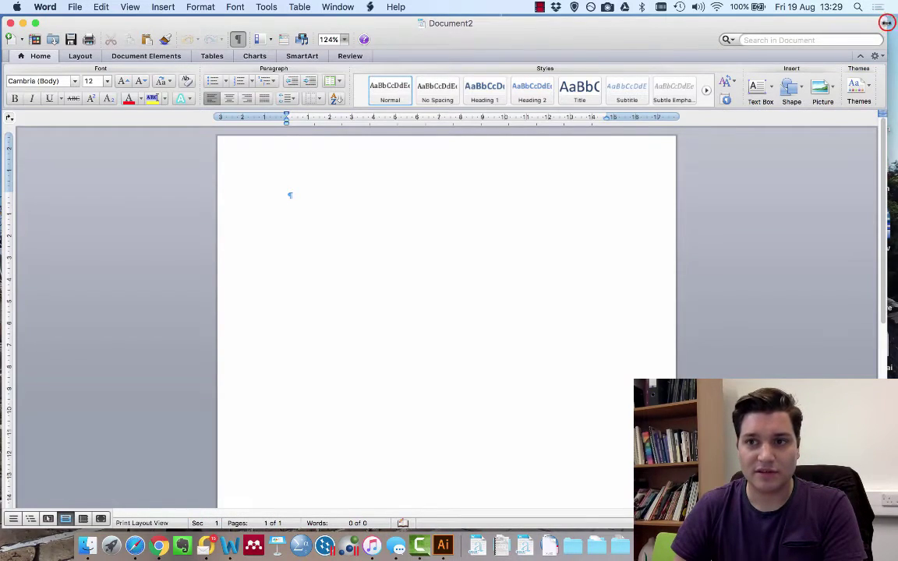
Type a placeholder line in Document2 and drop the Example SEM PNG in beneath it.
{"action": "left_click_drag", "start_coordinate": [692, 23], "coordinate": [477, 23]}
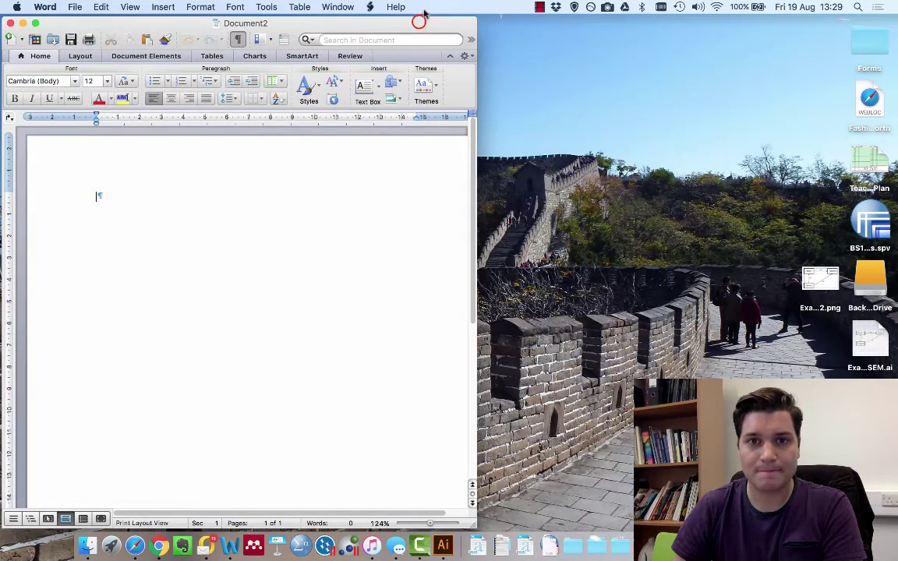
{"action": "left_click_drag", "start_coordinate": [417, 20], "coordinate": [574, 378]}
{"action": "left_click_drag", "start_coordinate": [426, 279], "coordinate": [768, 218]}
{"action": "left_click_drag", "start_coordinate": [548, 378], "coordinate": [538, 40]}
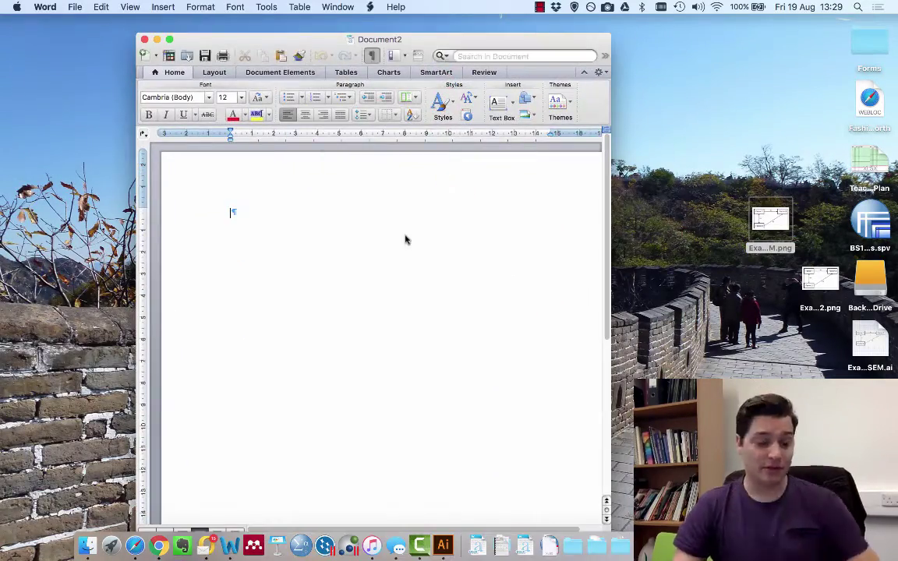
{"action": "type", "text": "zlskdfkjszdhfjklsadfljhasdkfjhasfhh"}
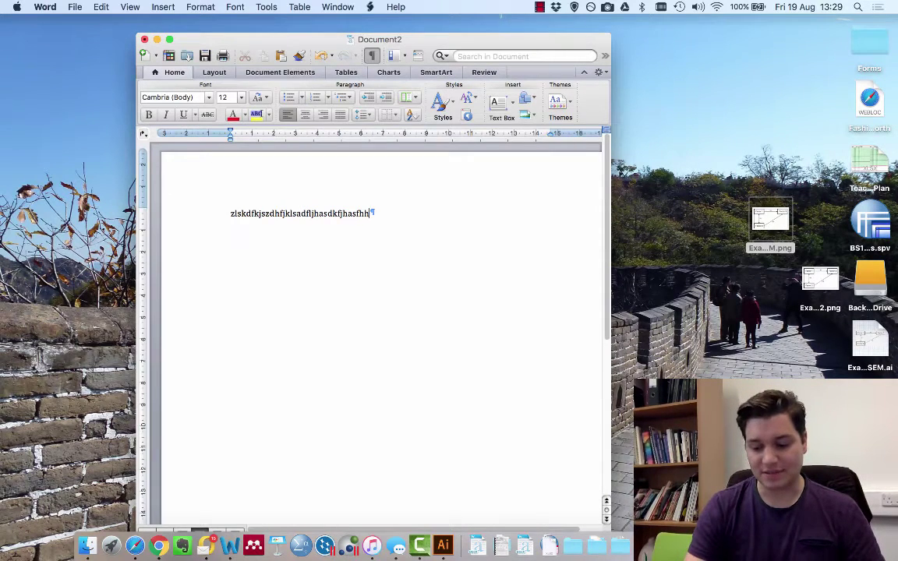
{"action": "key", "text": "Return"}
{"action": "left_click_drag", "start_coordinate": [770, 220], "coordinate": [339, 254]}
{"action": "left_click", "coordinate": [508, 483]}
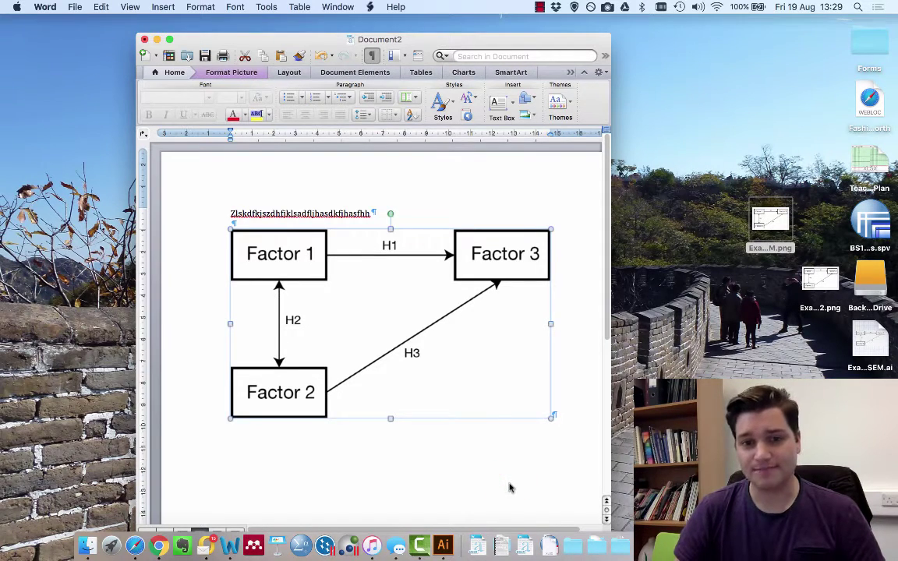
Caption the diagram picture 'Figure 1. SEM Example'.
{"action": "right_click", "coordinate": [431, 347]}
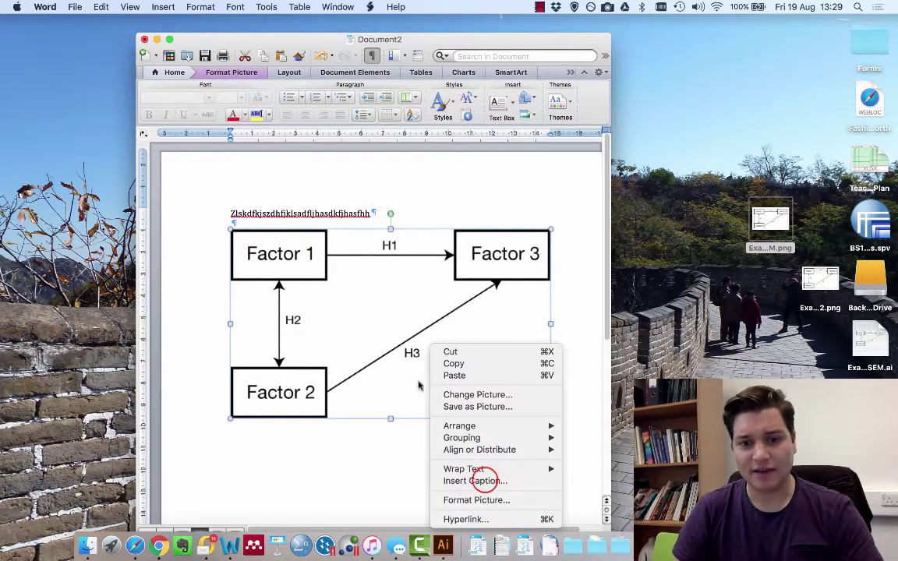
{"action": "left_click", "coordinate": [477, 480]}
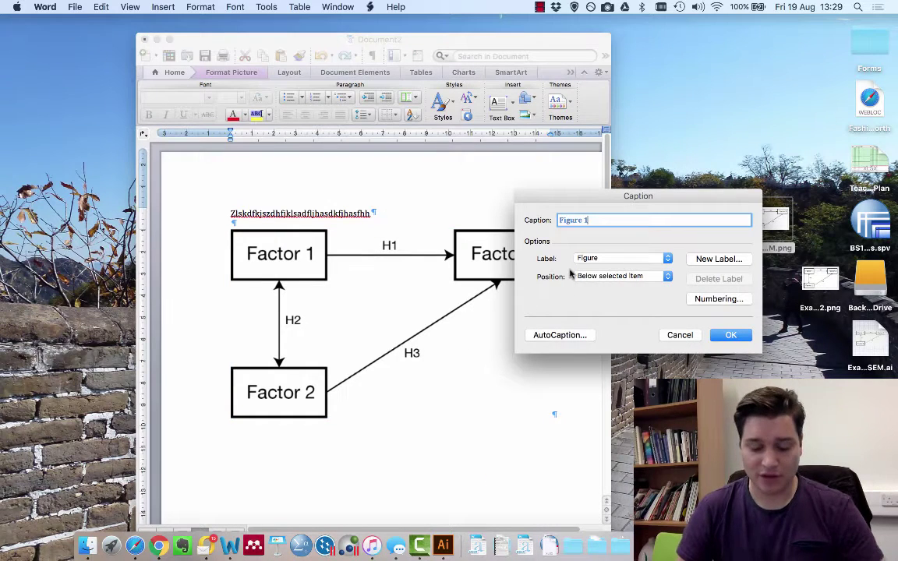
{"action": "type", "text": ". SEM Exa"}
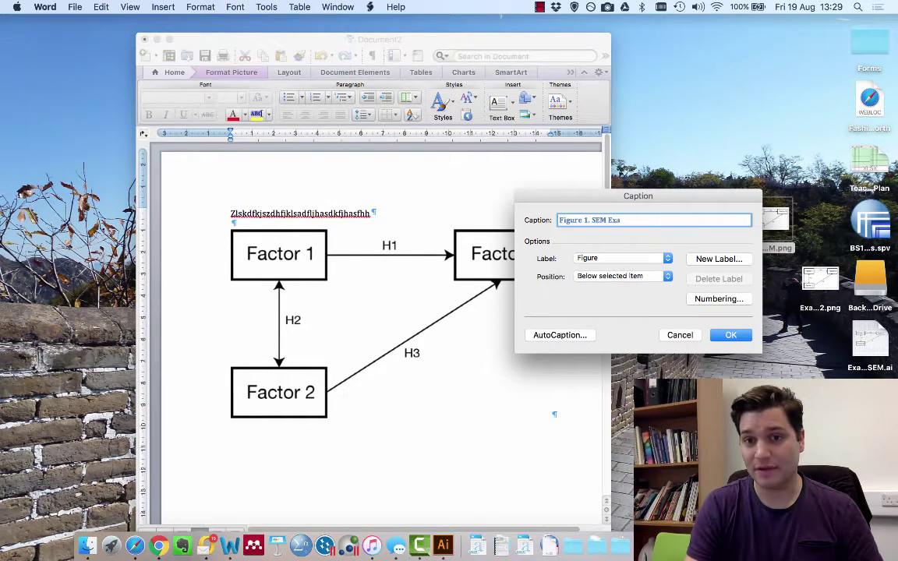
{"action": "type", "text": "mple"}
{"action": "left_click", "coordinate": [731, 335]}
{"action": "left_click", "coordinate": [393, 217]}
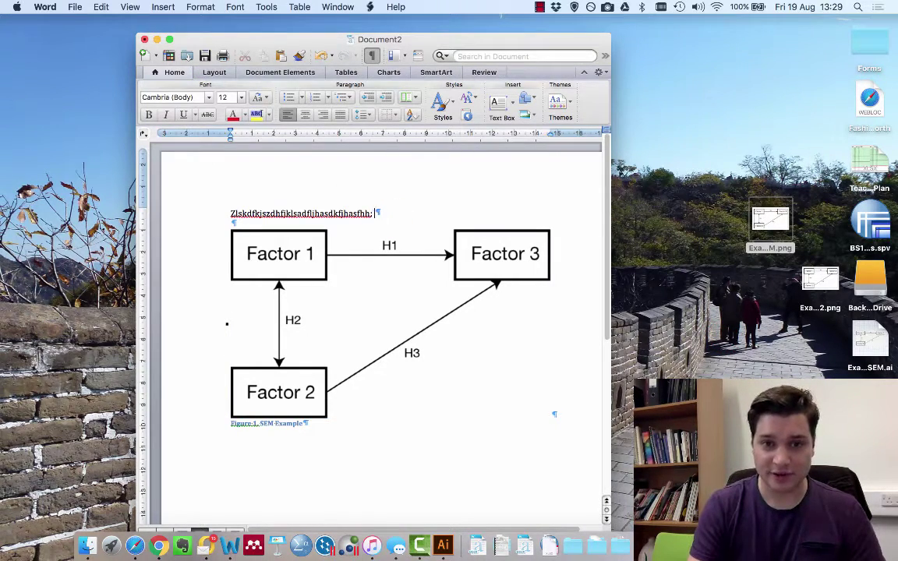
Insert a Figure cross-reference showing only label and number, then save the document.
{"action": "left_click", "coordinate": [163, 7]}
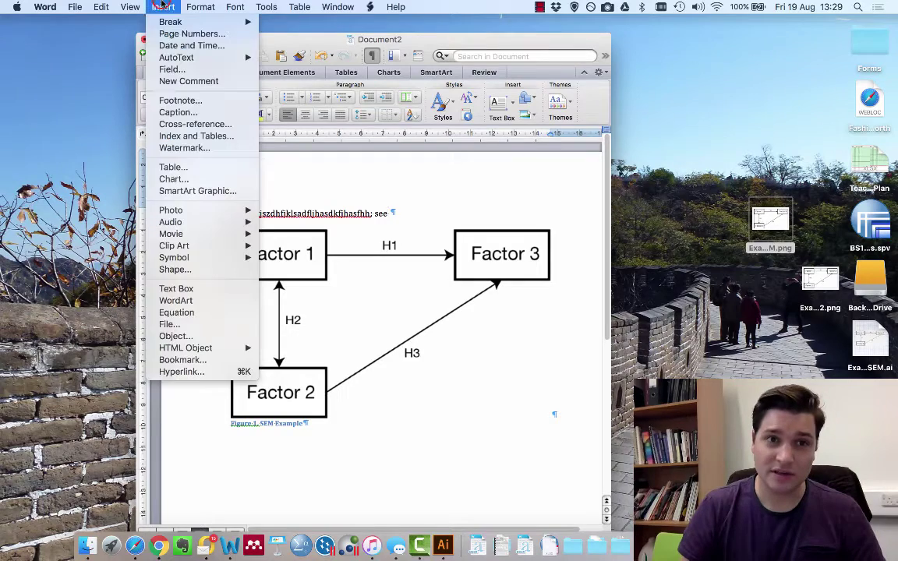
{"action": "left_click", "coordinate": [191, 124]}
{"action": "left_click", "coordinate": [247, 201]}
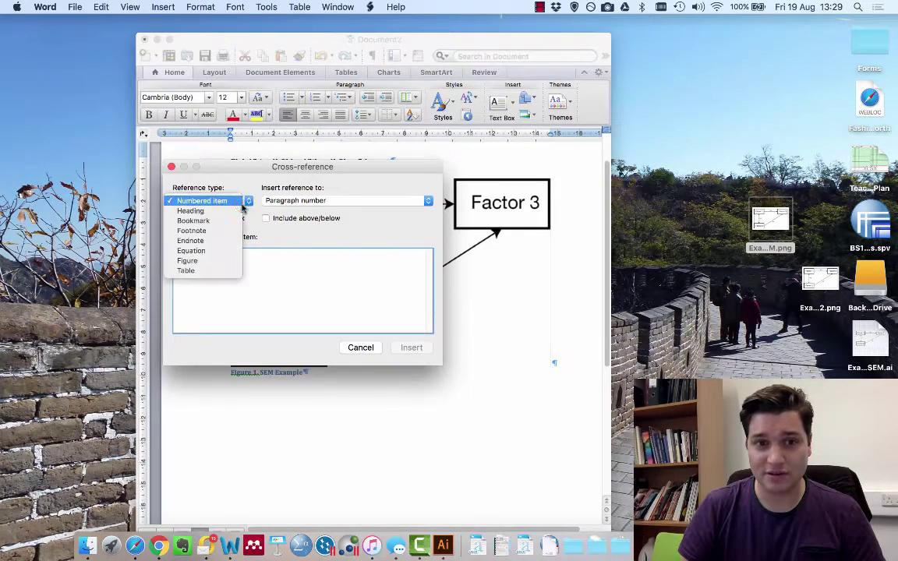
{"action": "left_click", "coordinate": [199, 260]}
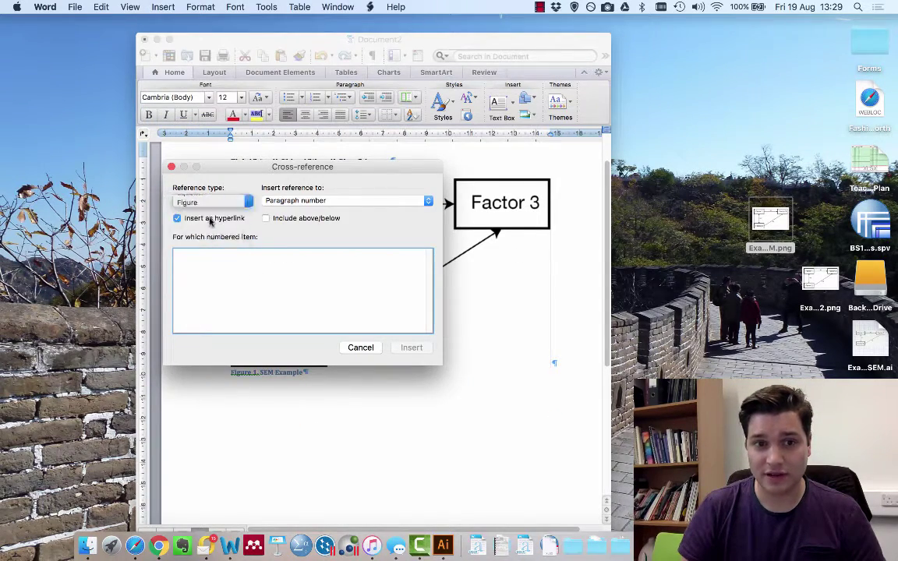
{"action": "left_click", "coordinate": [308, 204]}
{"action": "left_click", "coordinate": [309, 212]}
{"action": "left_click", "coordinate": [412, 347]}
{"action": "left_click", "coordinate": [360, 346]}
{"action": "left_click", "coordinate": [204, 54]}
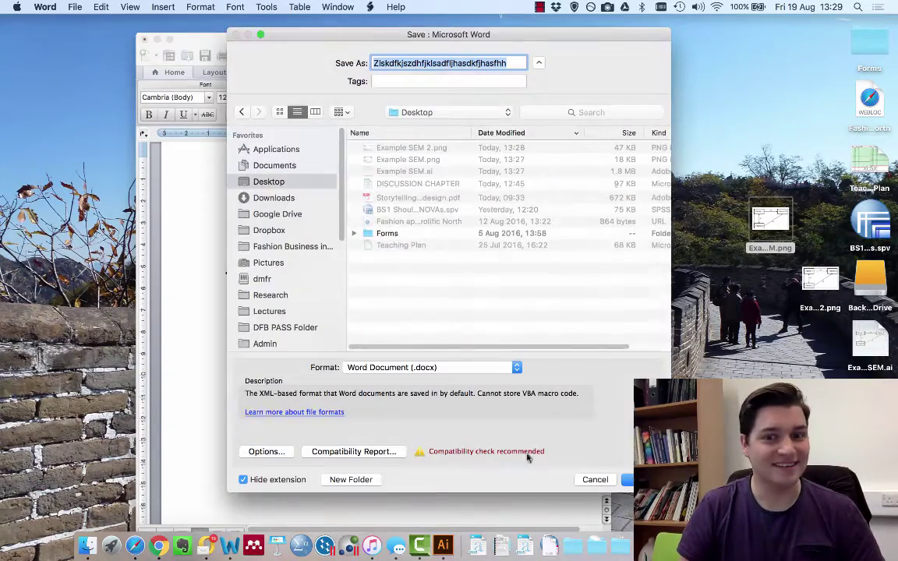